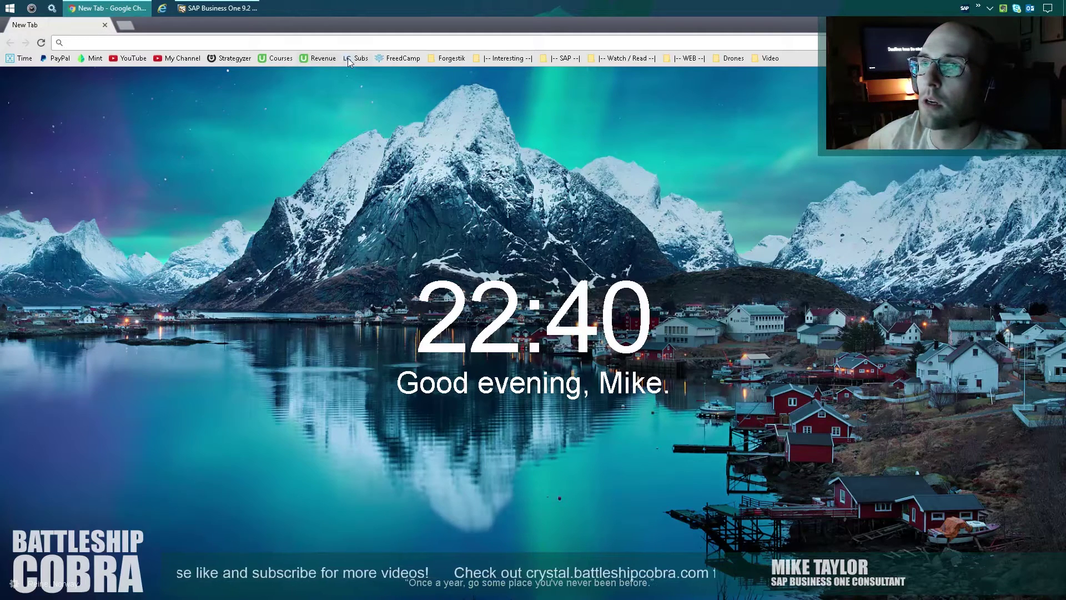
Look at the live subscriber count page, then return to the desktop.
left_click(349, 58)
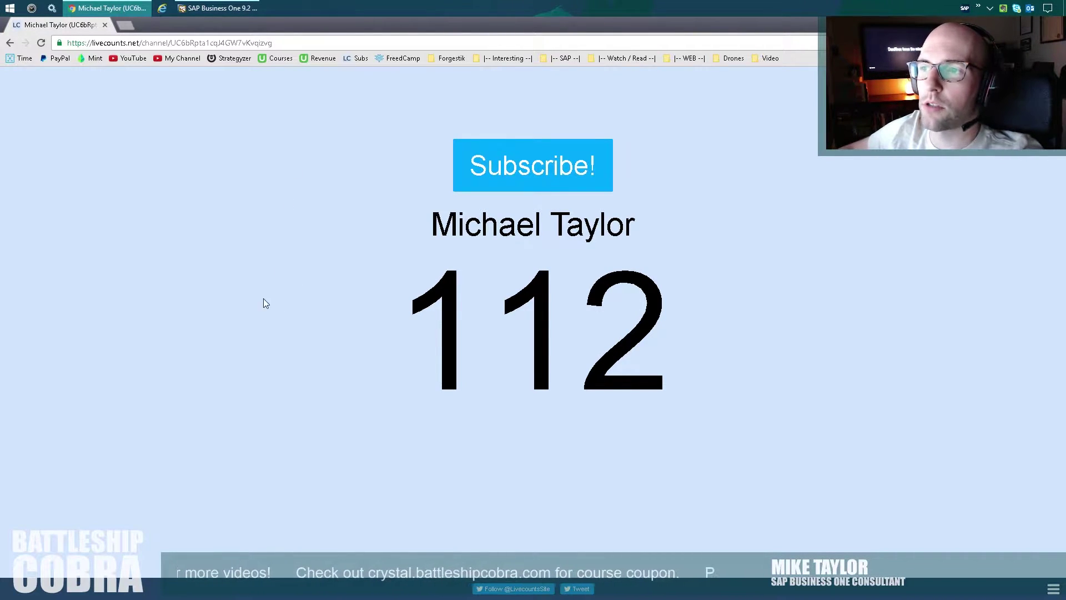
left_click(126, 25)
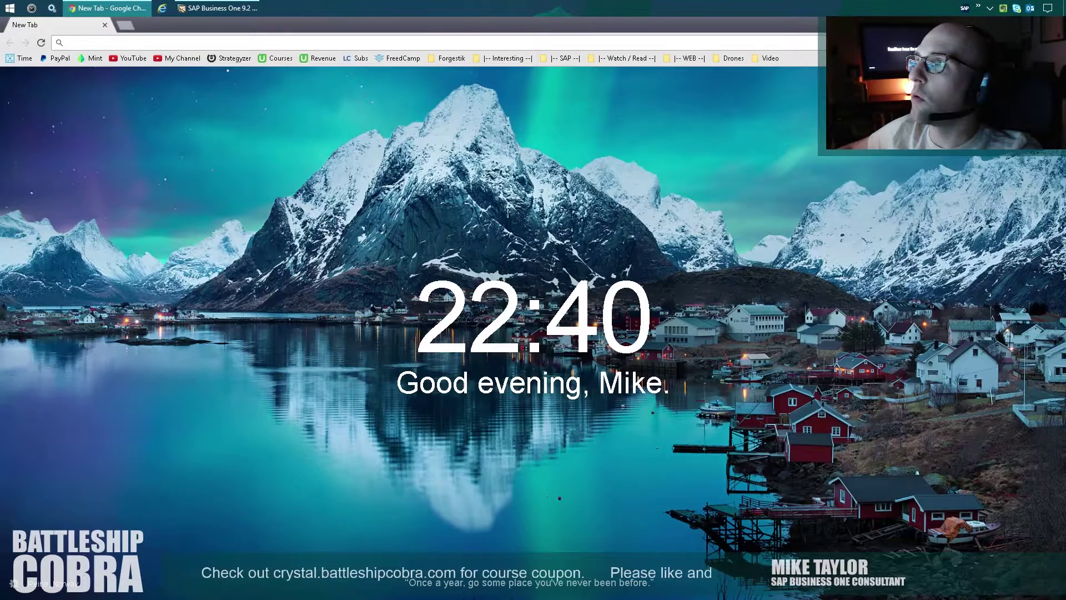
key("super+d")
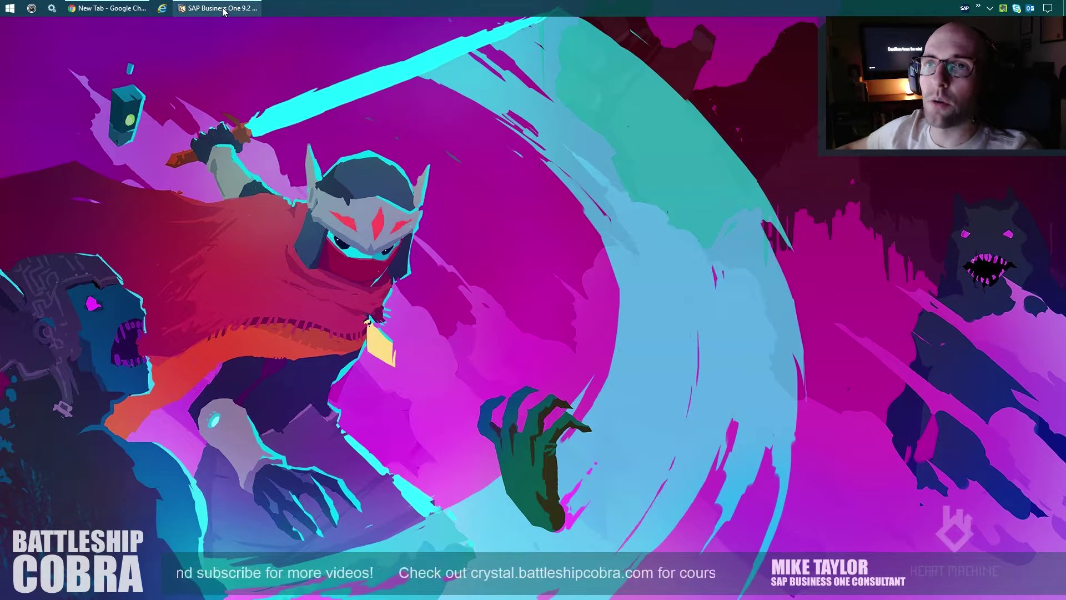
Load crystal.battleshipcobra.com and view the course page at normal zoom.
left_click(129, 10)
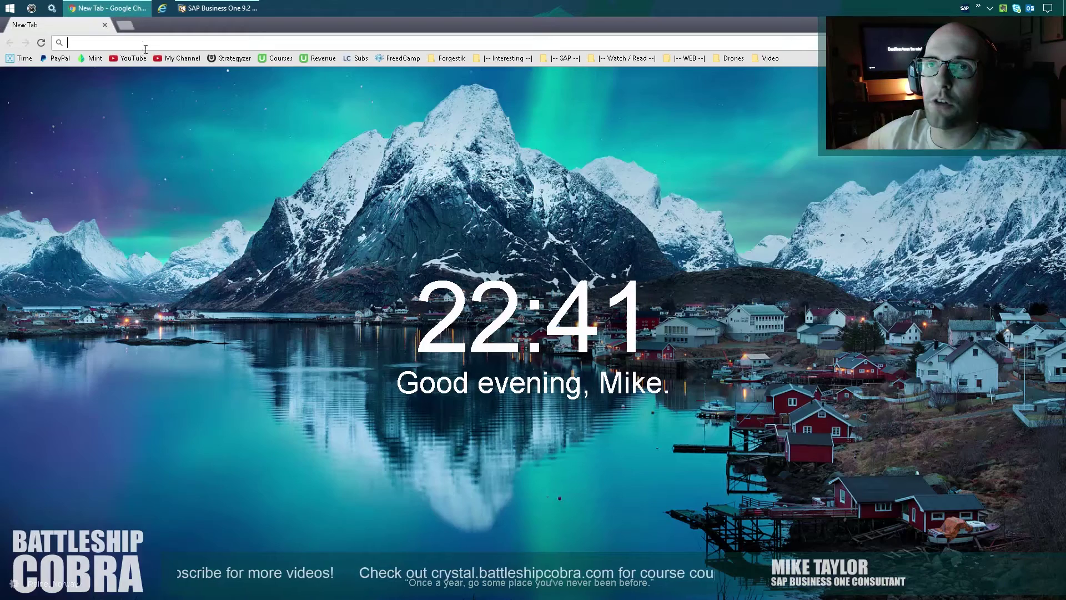
type("crystal.battleshipcobra.com")
key("Return")
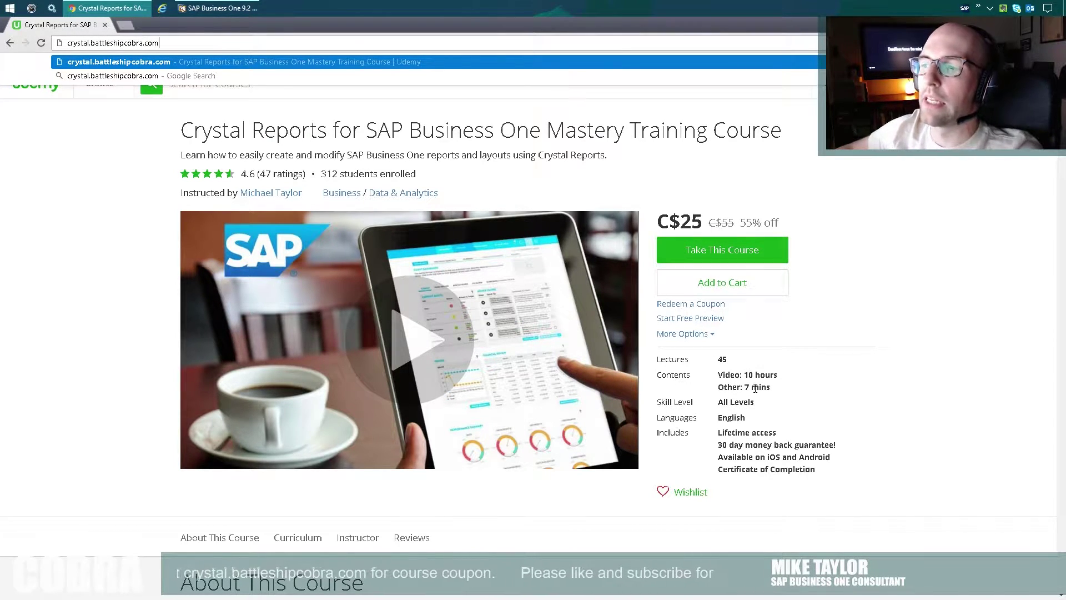
key("ctrl+plus")
key("ctrl+plus")
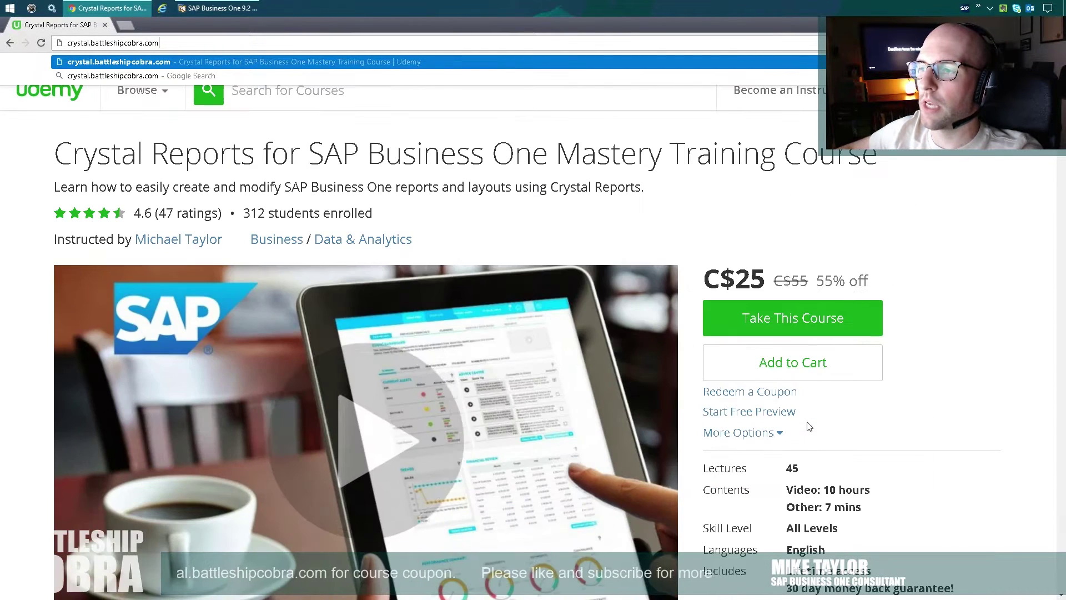
key("ctrl+0")
Play the course preview video briefly, then pause it.
scroll(727, 419, "down", 1)
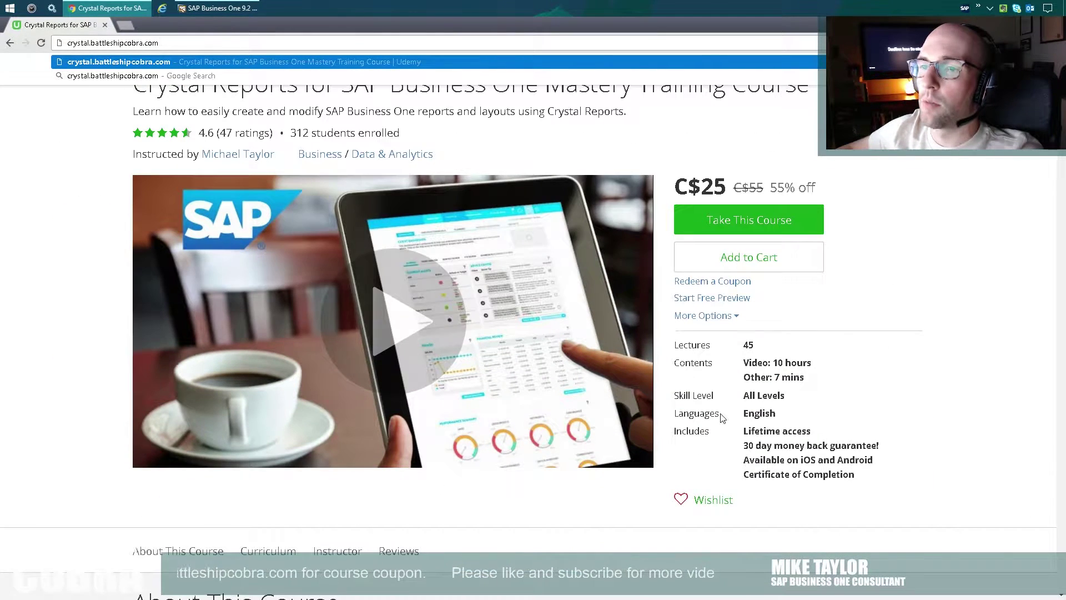
left_click(362, 315)
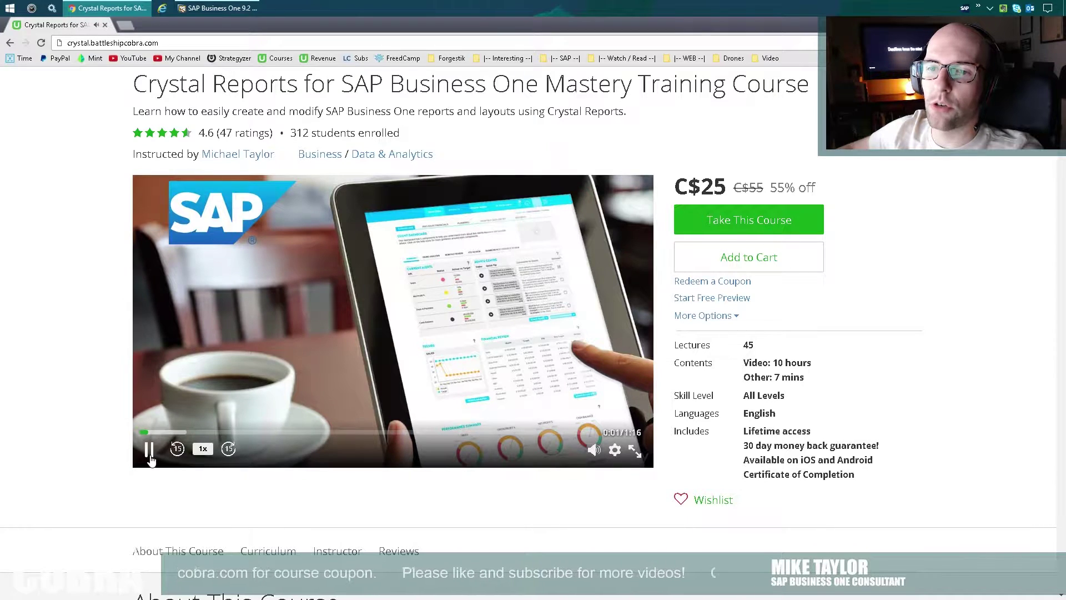
scroll(94, 402, "up", 1)
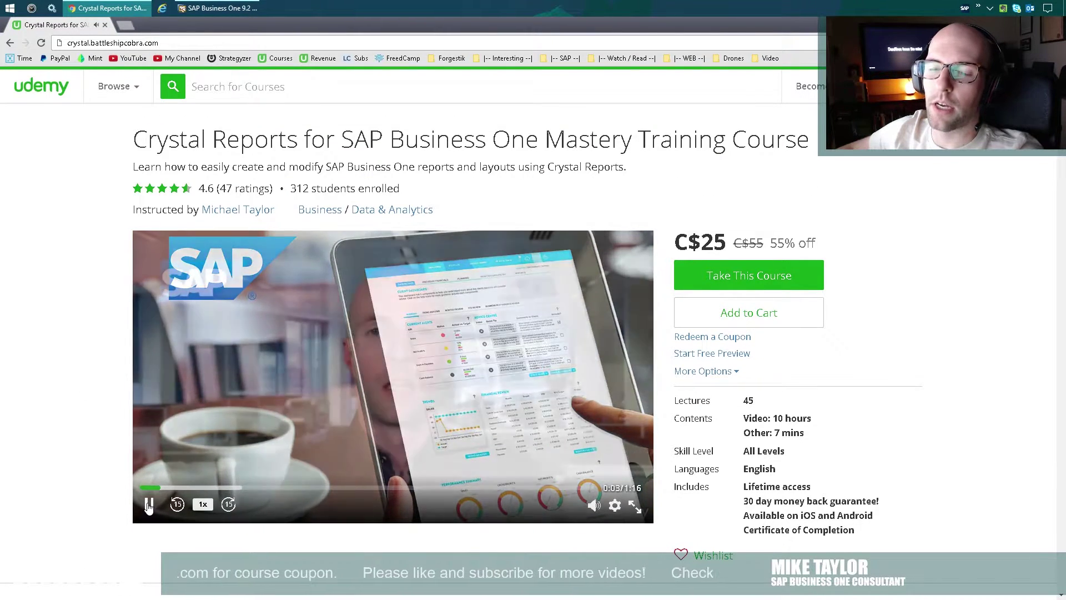
left_click(148, 505)
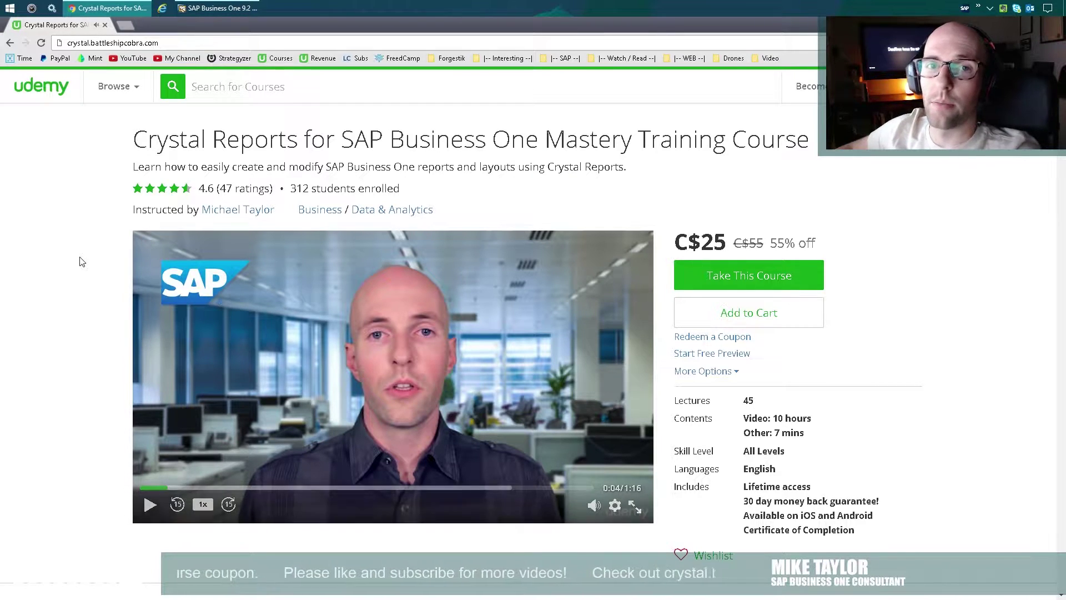
Scroll through the course curriculum on the Udemy page.
scroll(81, 219, "down", 10)
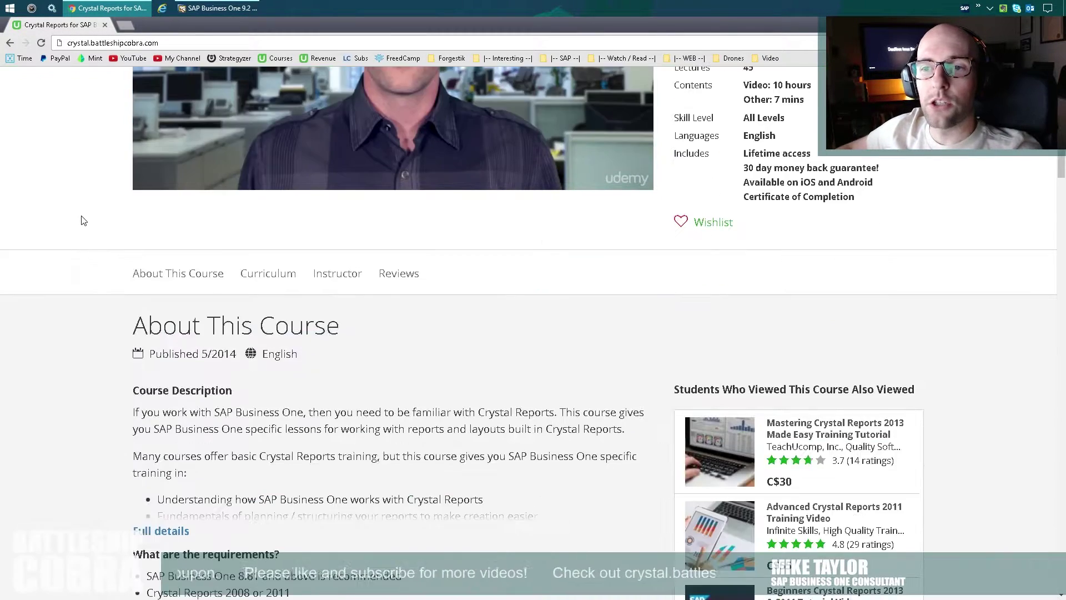
scroll(345, 283, "down", 13)
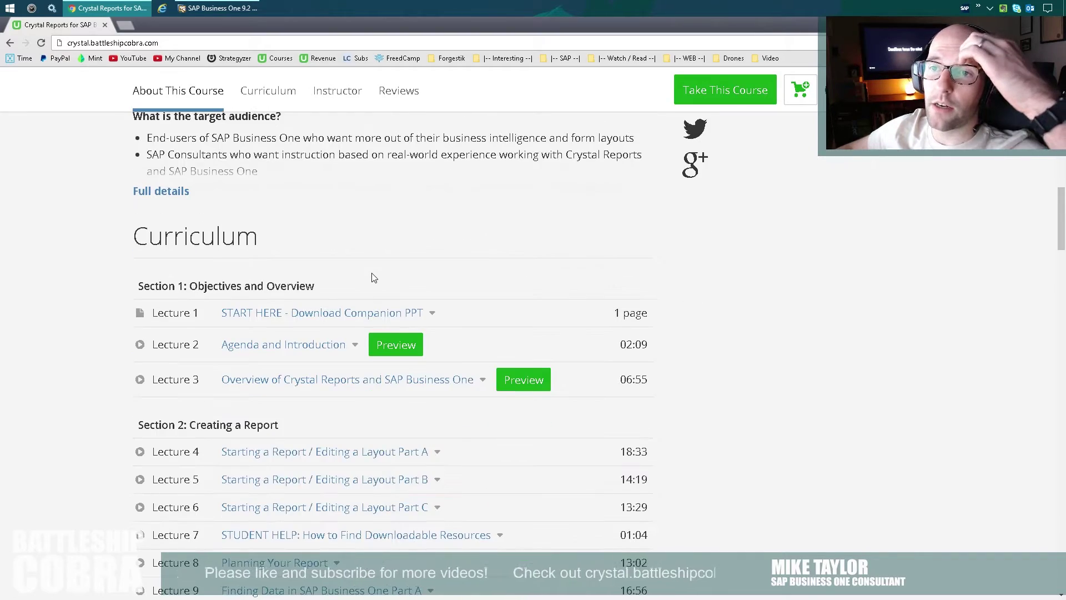
scroll(372, 276, "down", 10)
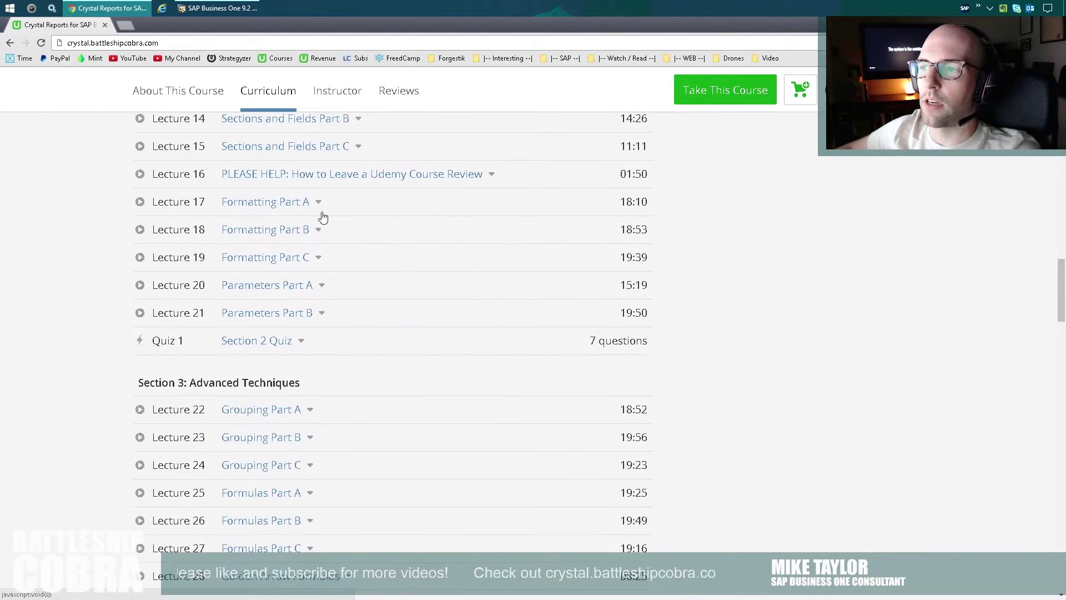
scroll(316, 361, "down", 9)
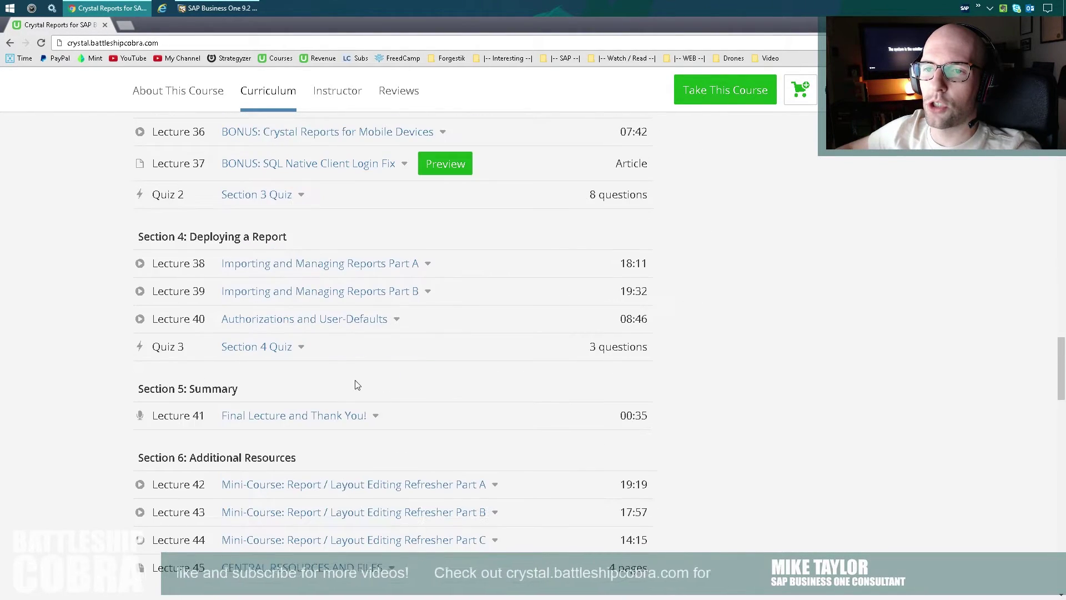
scroll(334, 377, "up", 8)
scroll(317, 343, "up", 20)
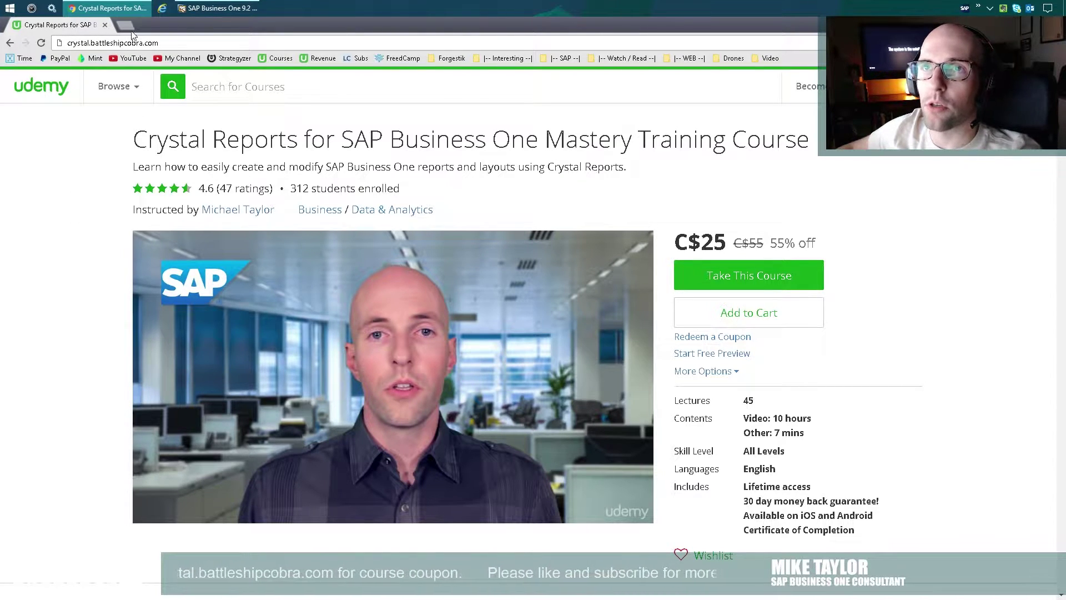
Bring SAP Business One forward and open Business Partners > Business Partner Master Data.
left_click(218, 8)
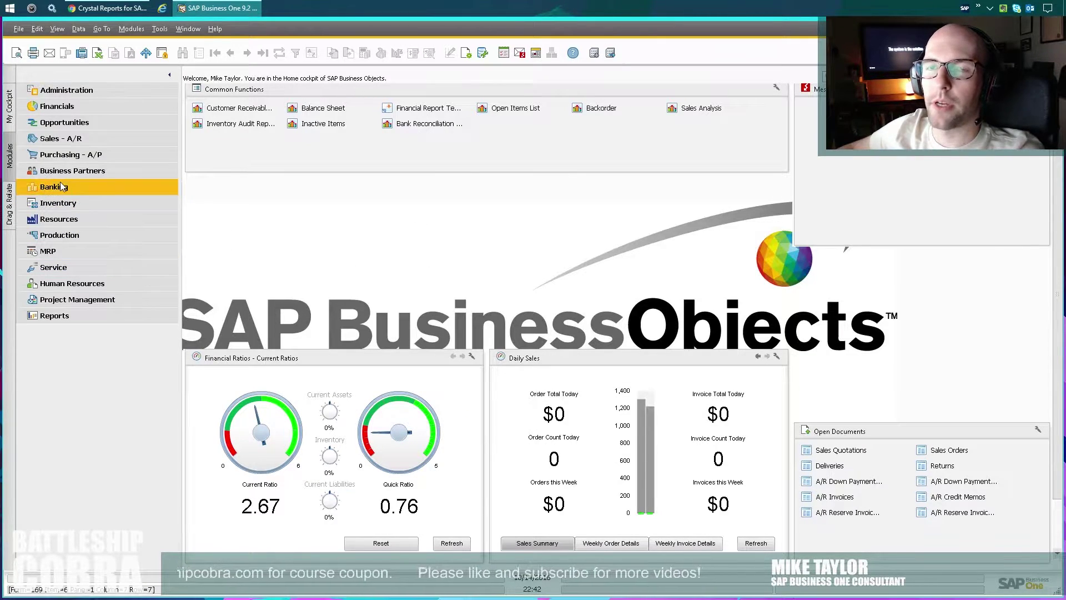
left_click(33, 170)
left_click(95, 188)
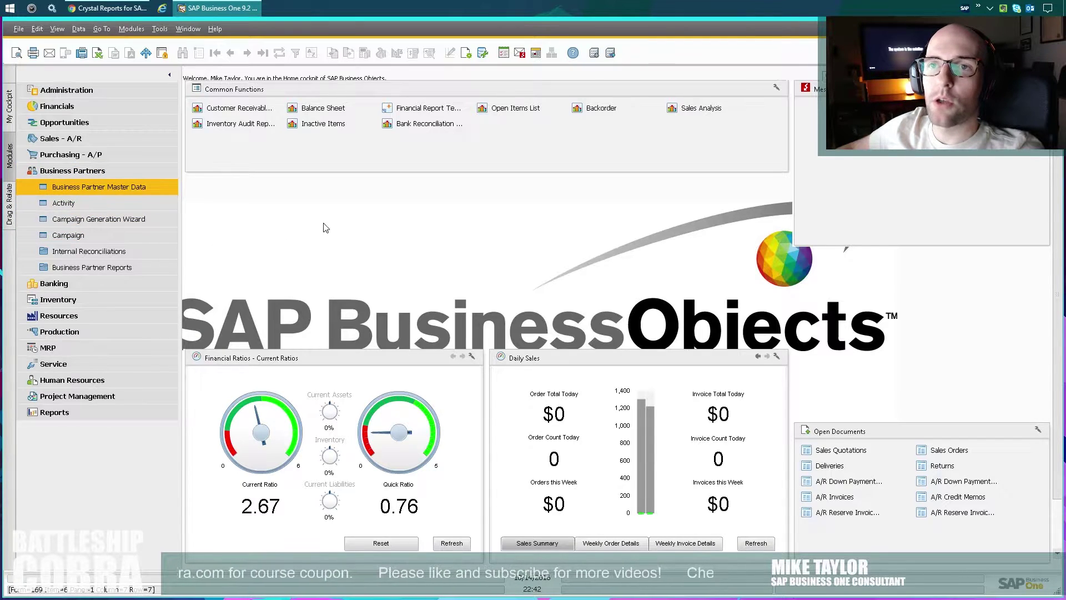
Turn on View > System Information, then restore and re-maximize the program window.
left_click(58, 29)
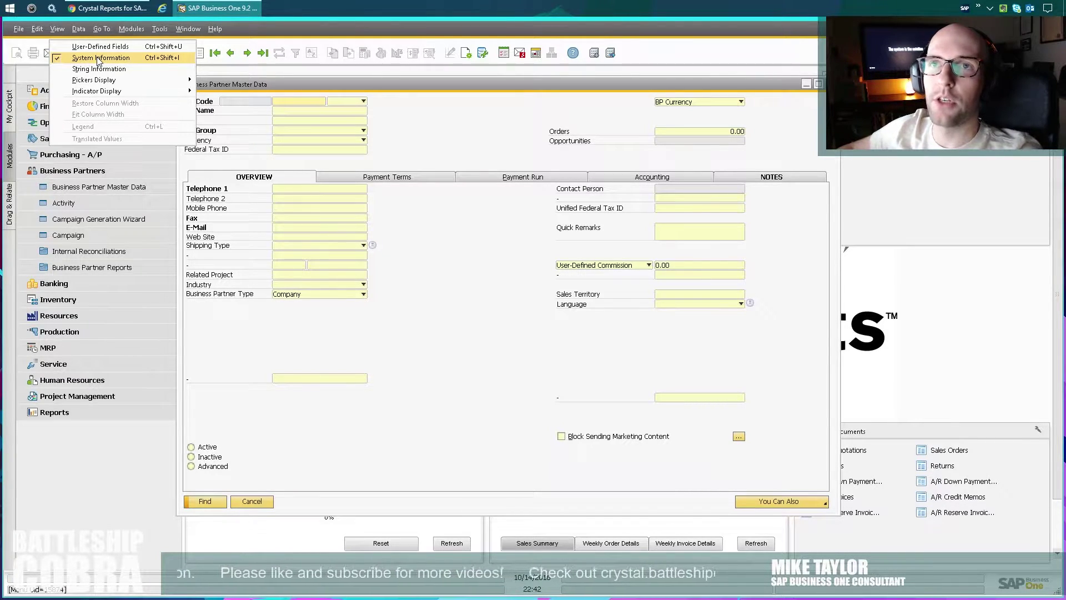
left_click(99, 58)
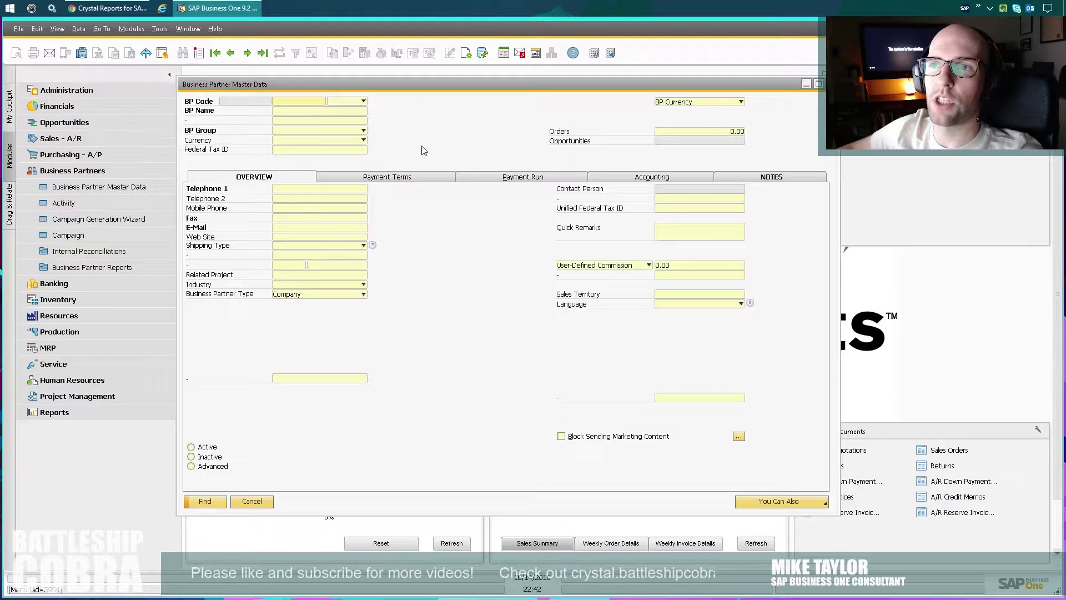
double_click(412, 28)
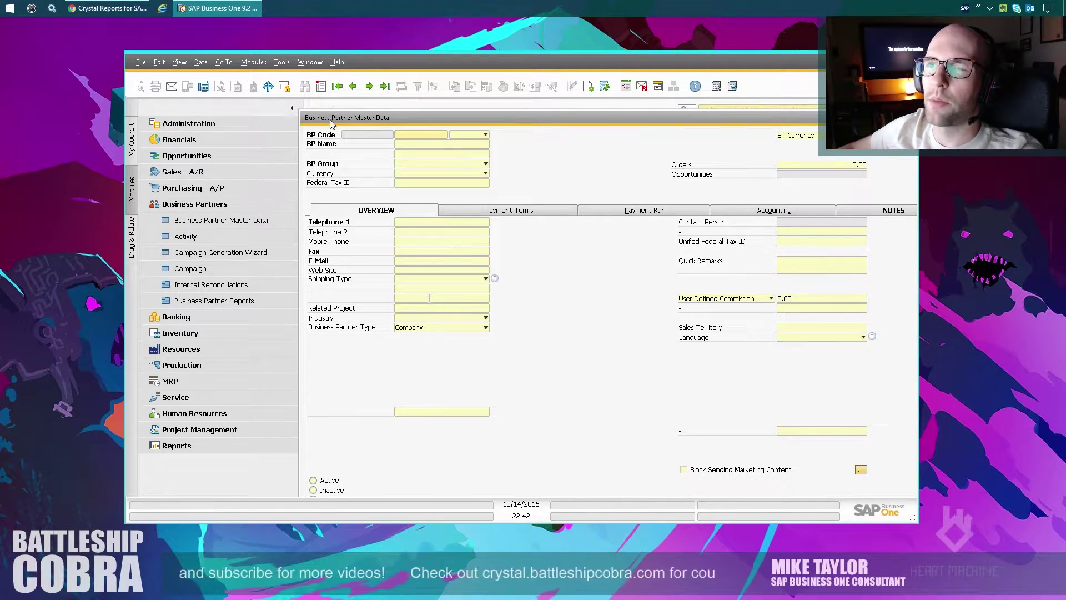
mouse_move(422, 144)
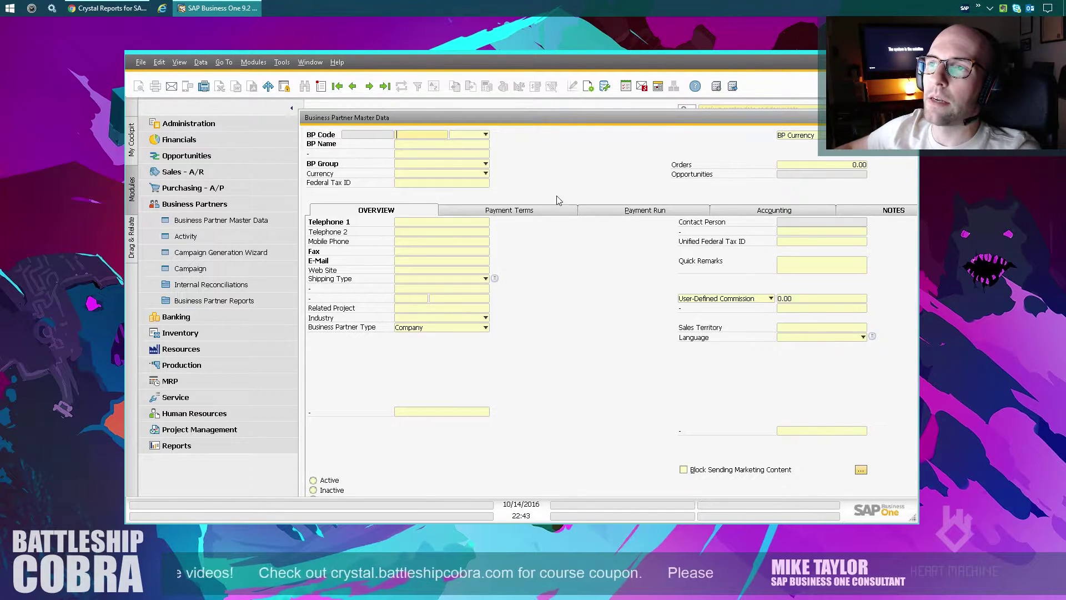
double_click(499, 65)
Run a Query Generator query on table OCRD to preview all 22 business partners.
left_click(160, 29)
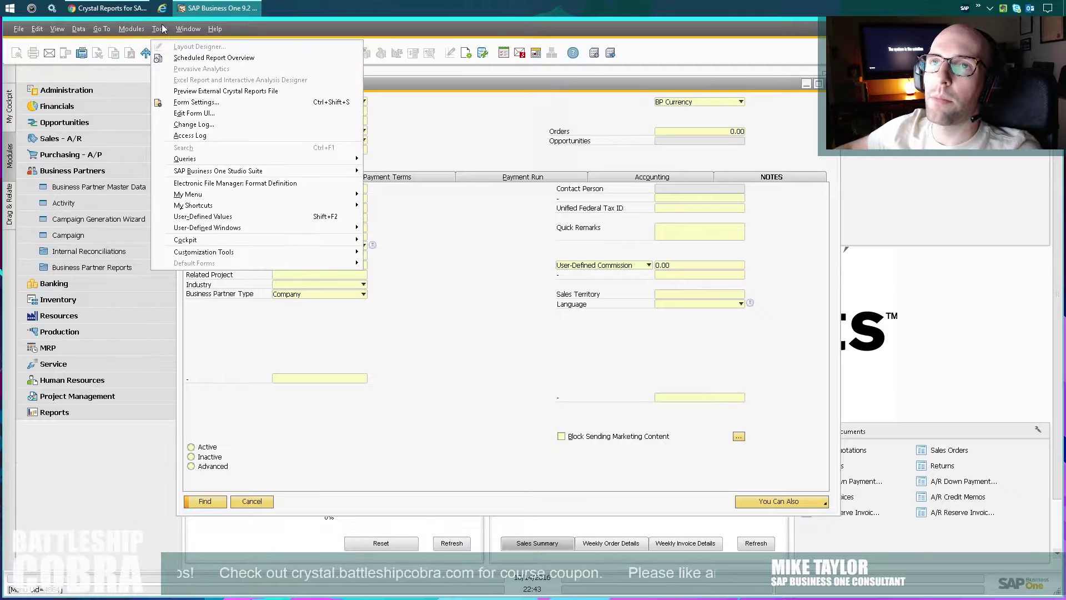
mouse_move(344, 158)
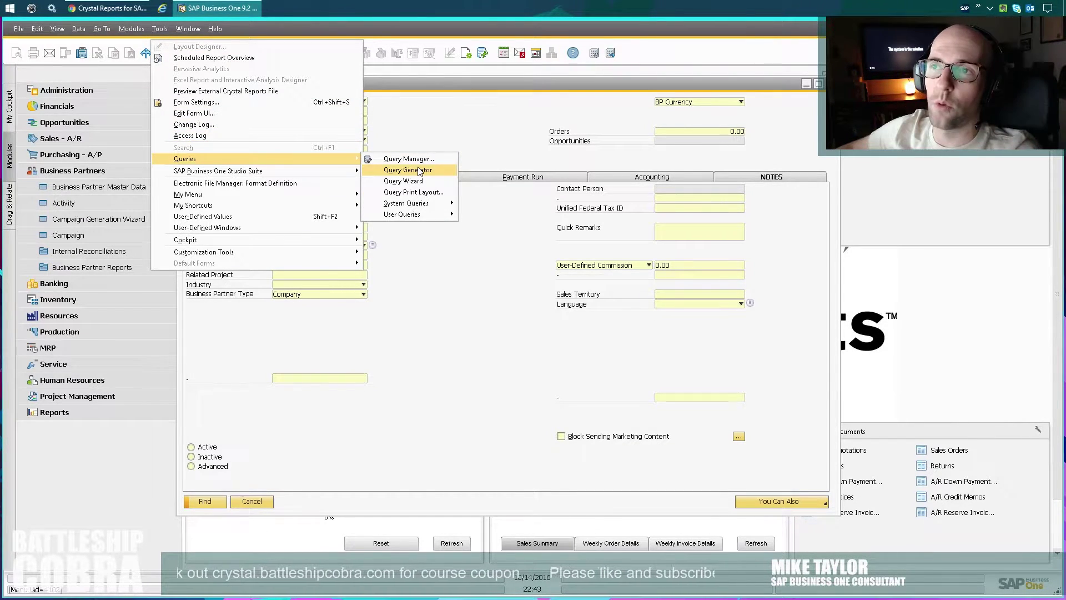
left_click(419, 171)
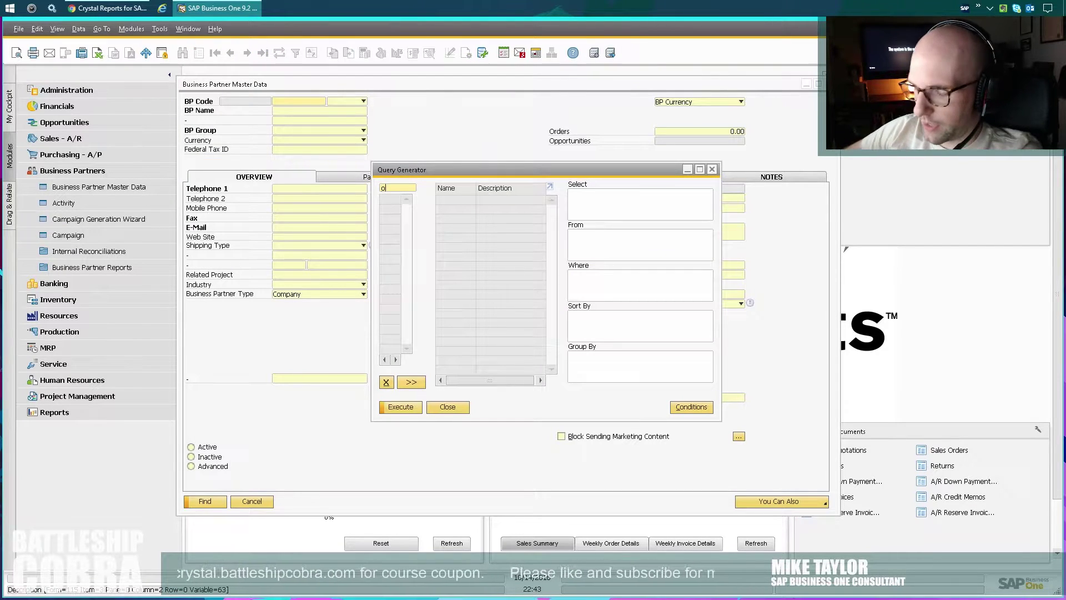
type("ocrd")
key("Tab")
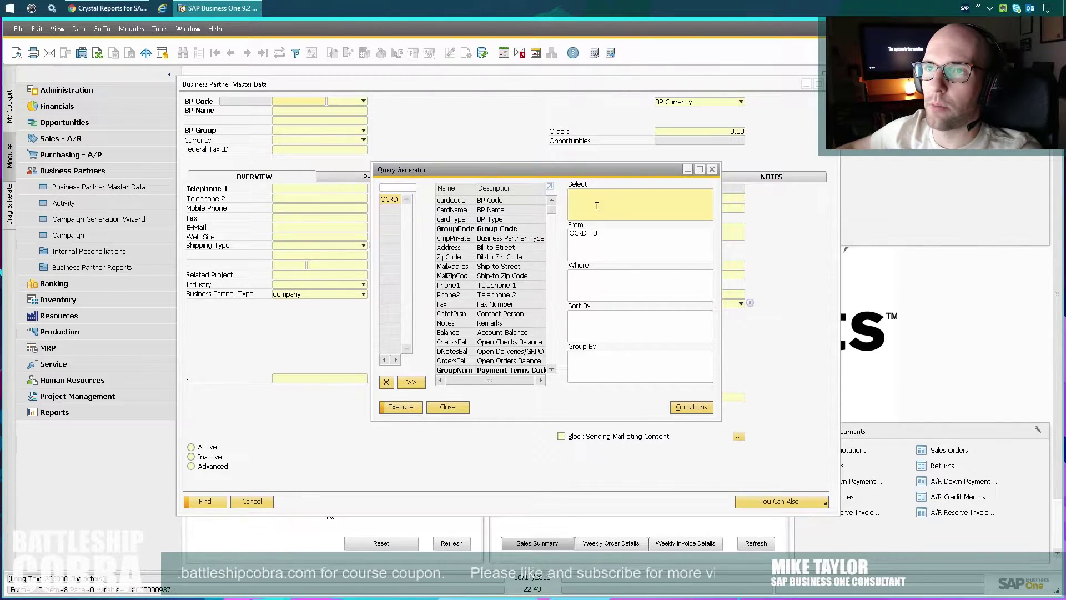
left_click(401, 408)
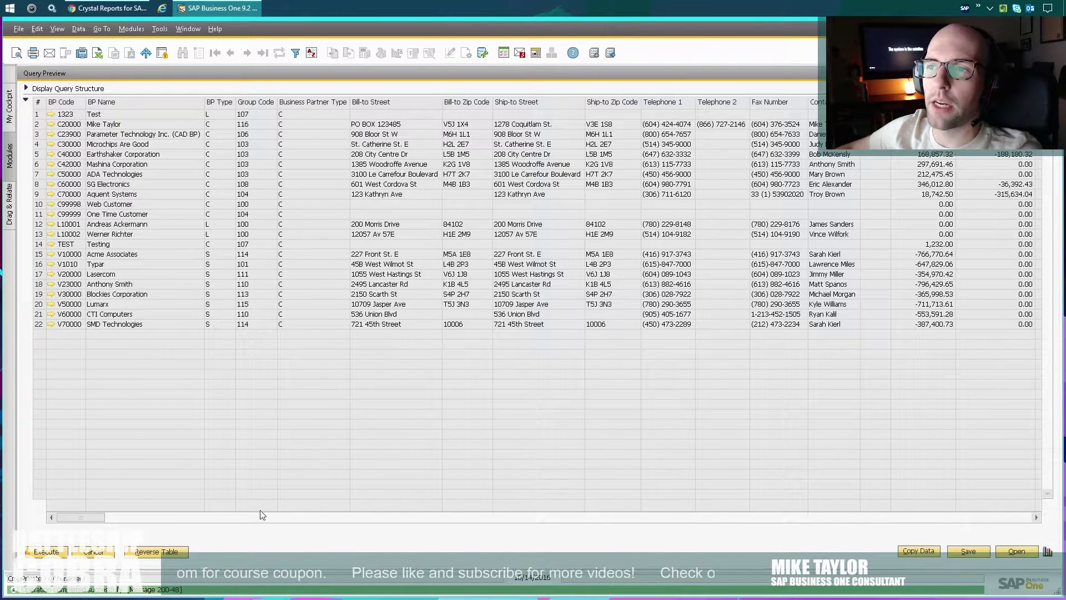
mouse_move(78, 517)
left_mouse_down()
mouse_move(338, 530)
mouse_move(81, 517)
left_mouse_up()
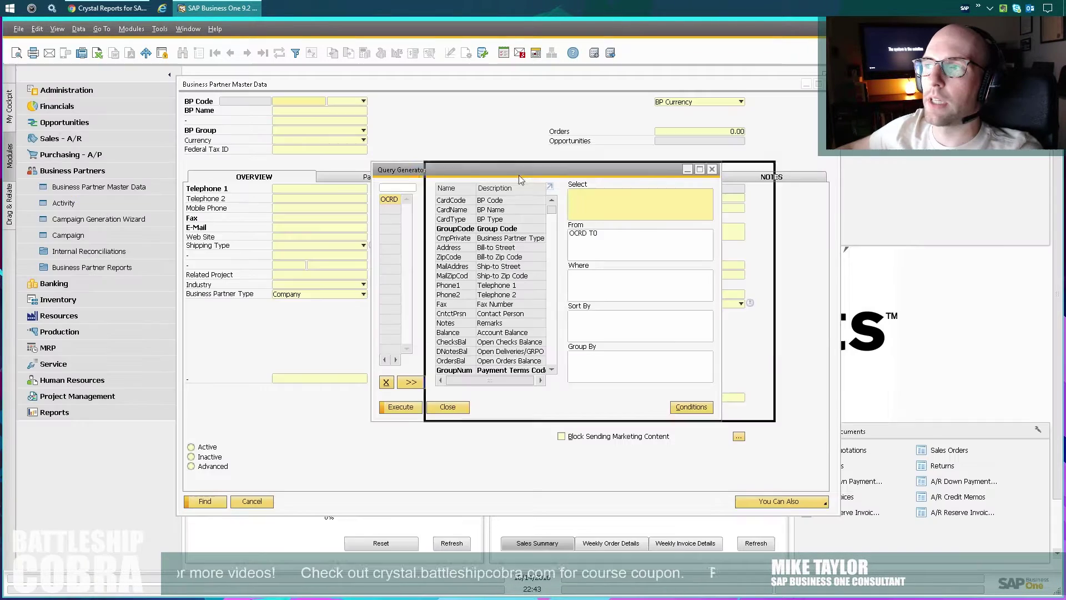
Close the Query Preview, returning to the Query Generator with OCRD T0 as source.
left_click(93, 552)
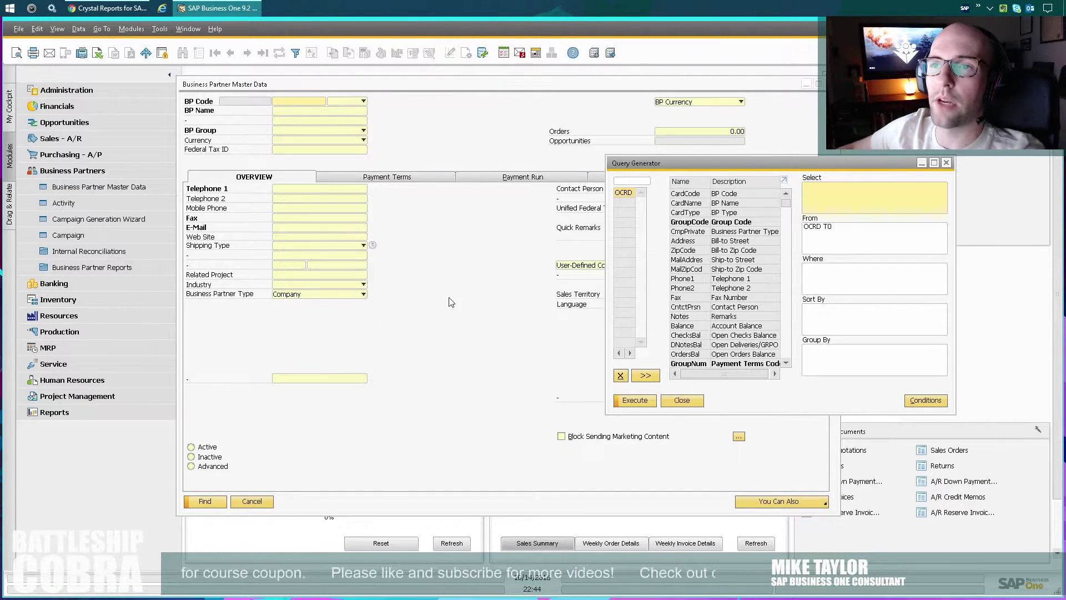
Launch Crystal Reports for SAP Business One and create a new blank report.
key("super")
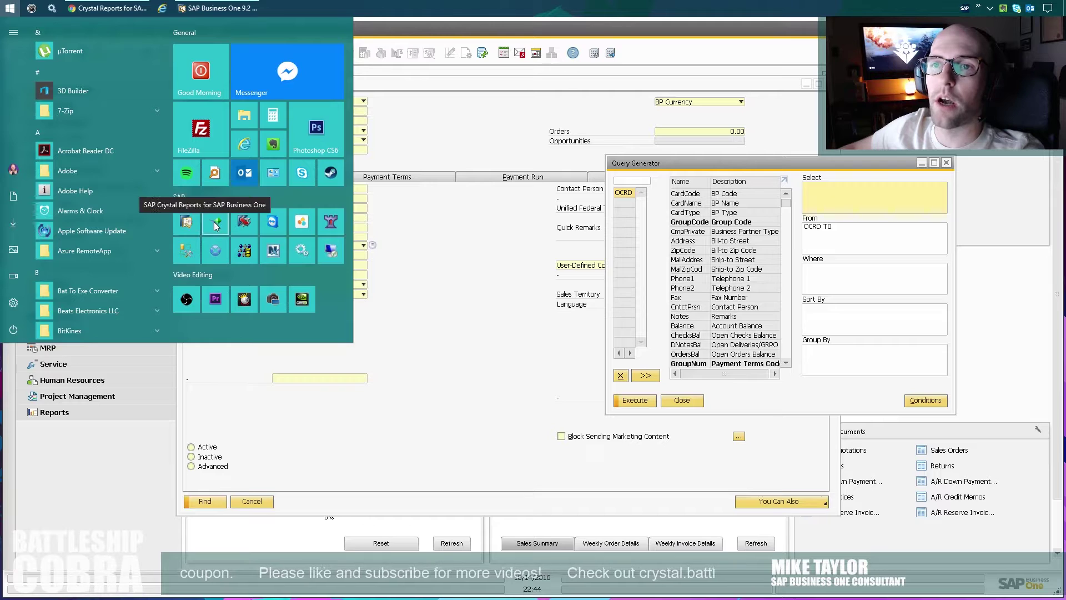
left_click(214, 222)
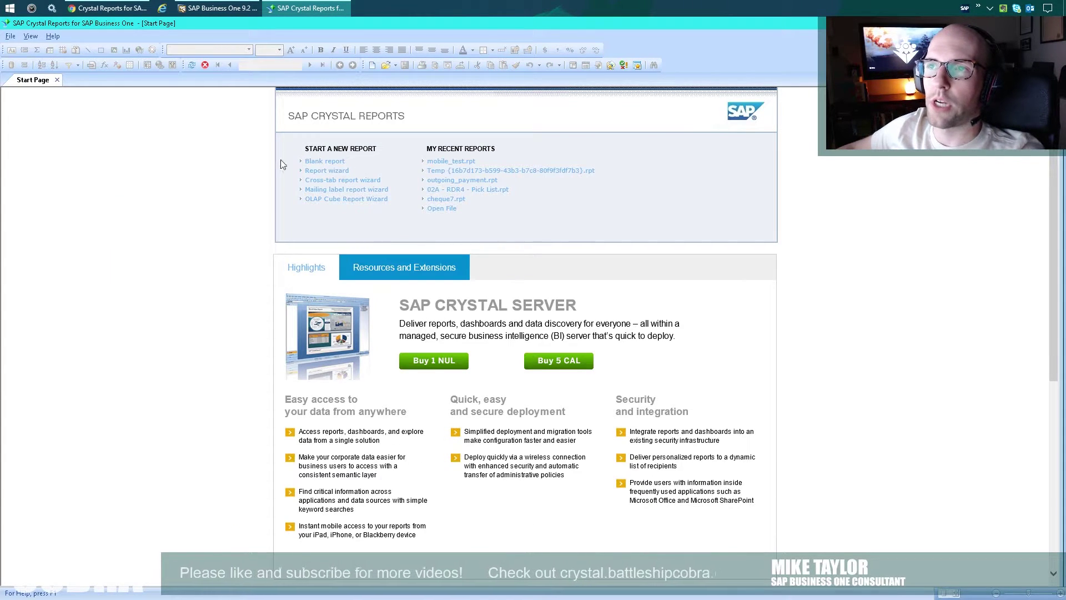
left_click(10, 36)
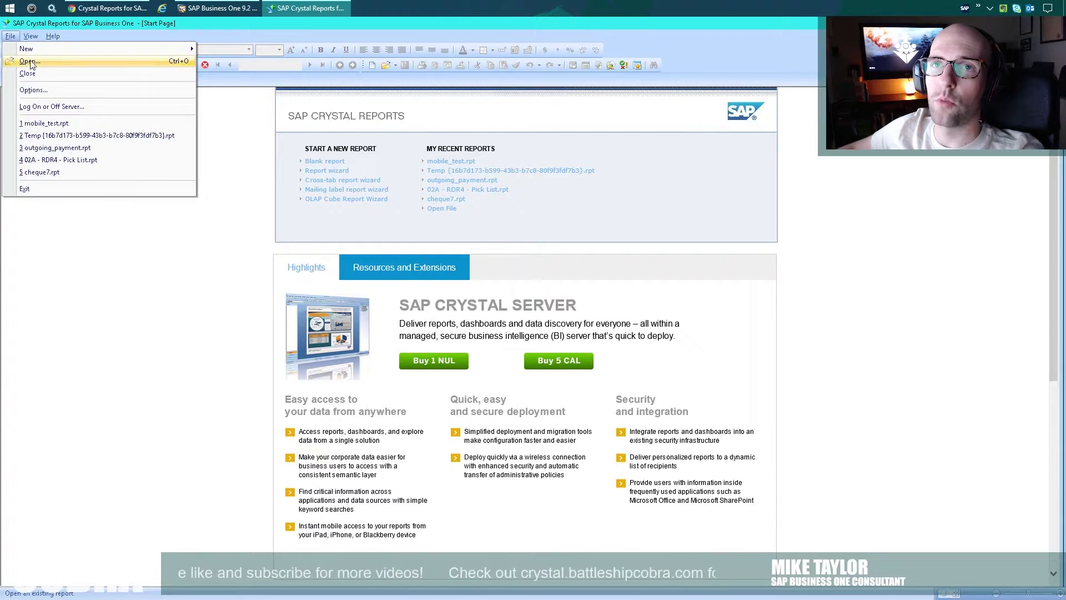
mouse_move(67, 45)
left_click(242, 65)
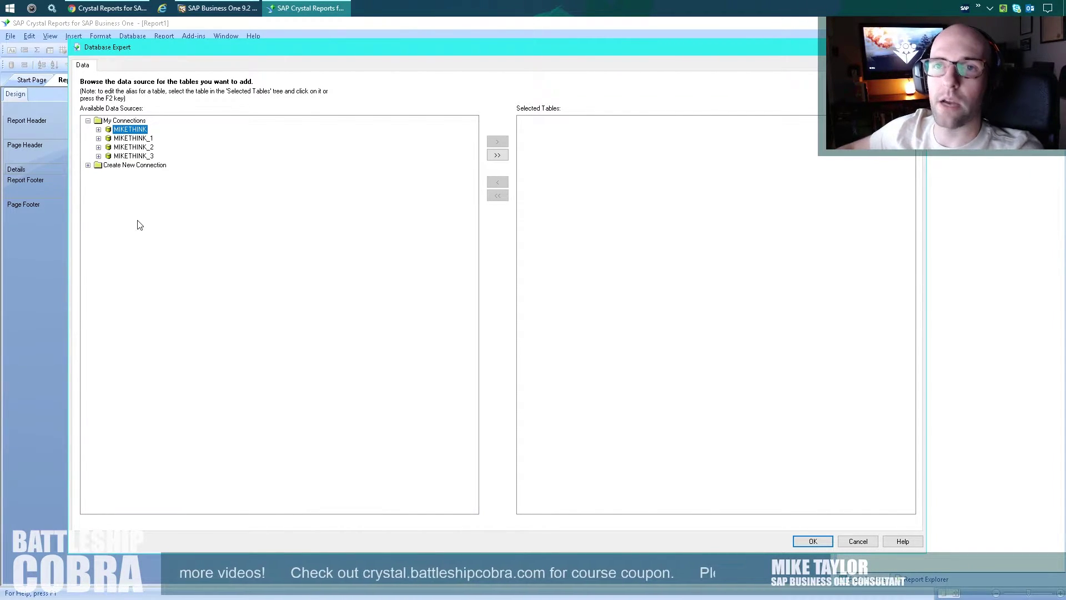
Start a new OLE DB (ADO) connection using SQL Server Native Client 11.0.
left_click(88, 165)
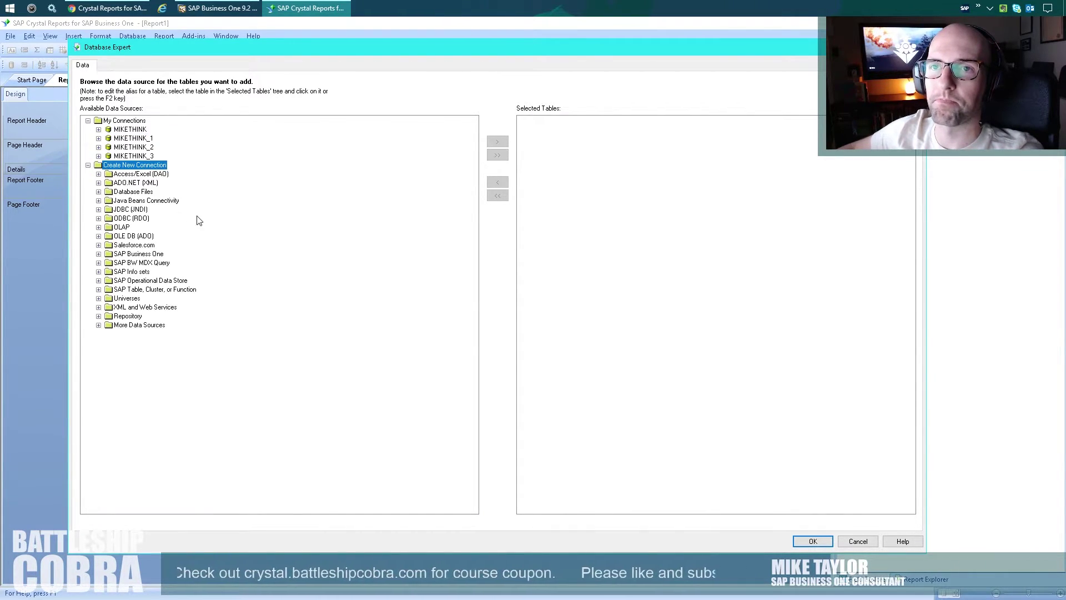
left_click(129, 238)
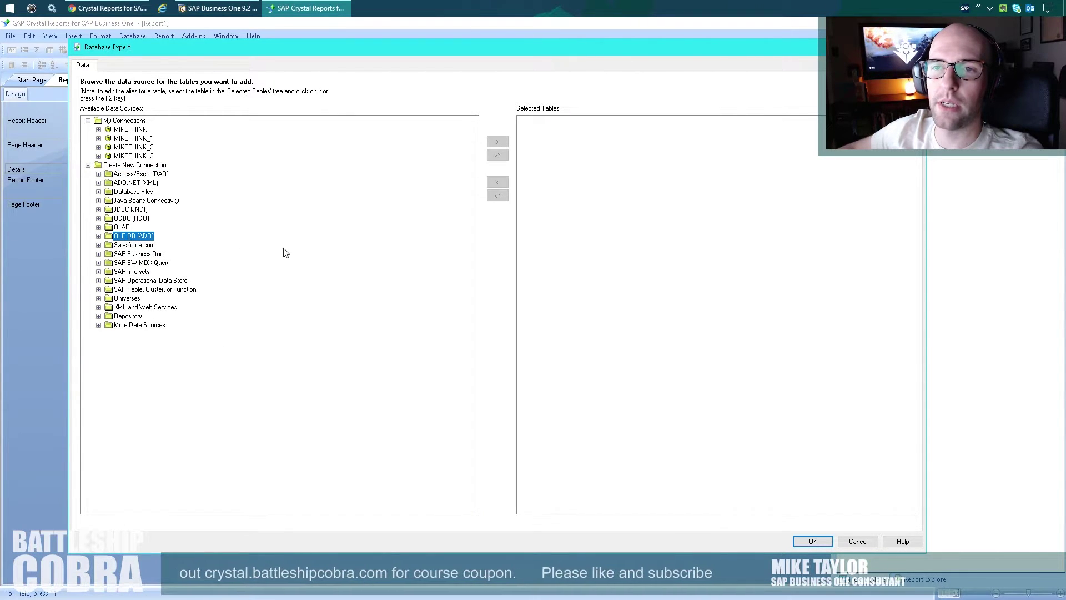
double_click(131, 237)
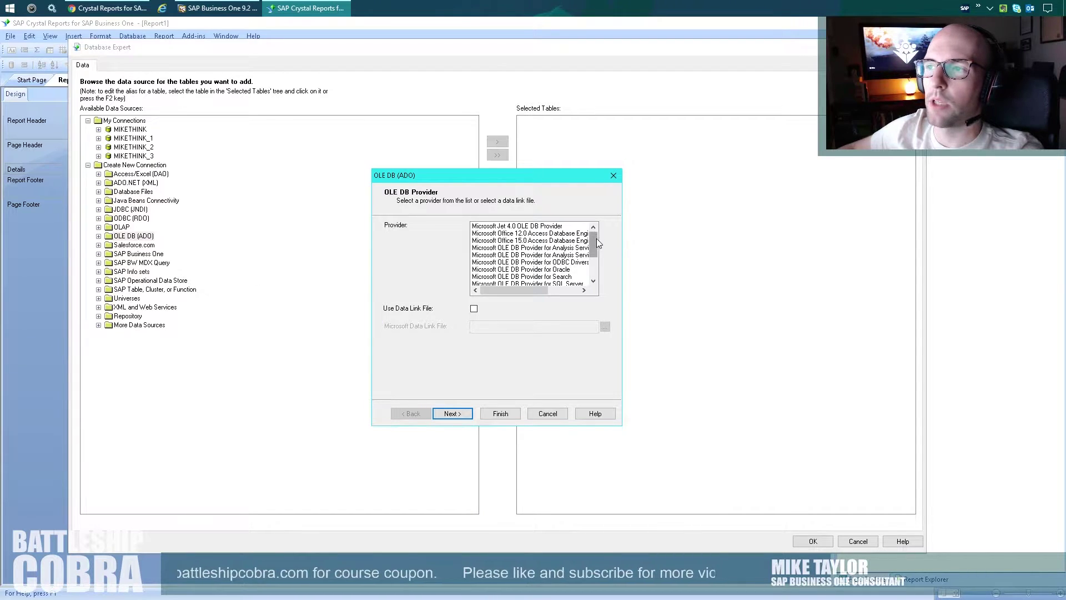
left_click_drag(596, 238, 598, 274)
left_click(501, 276)
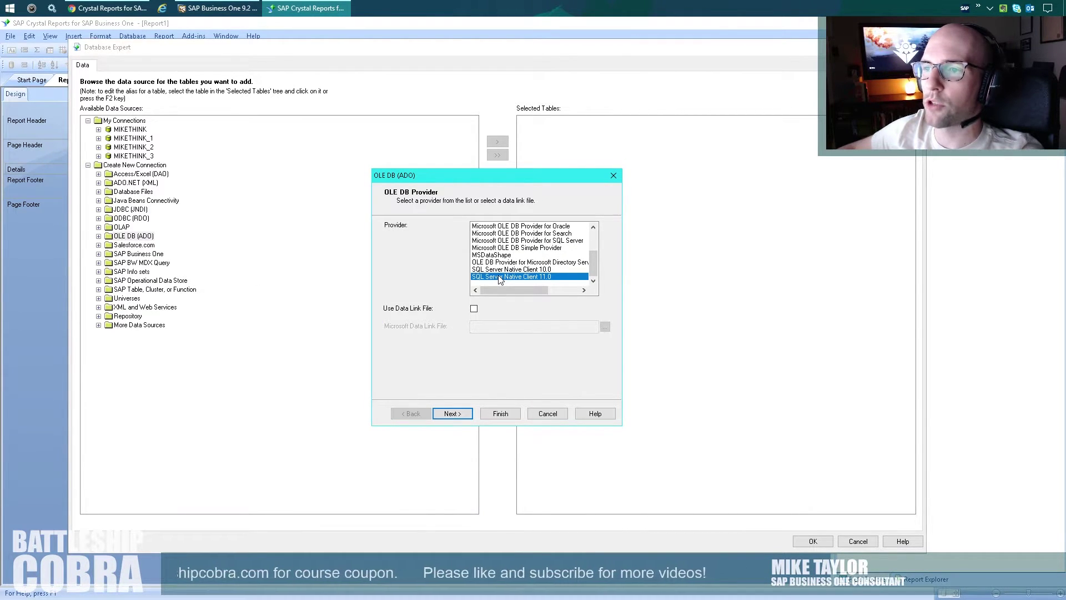
left_click(451, 414)
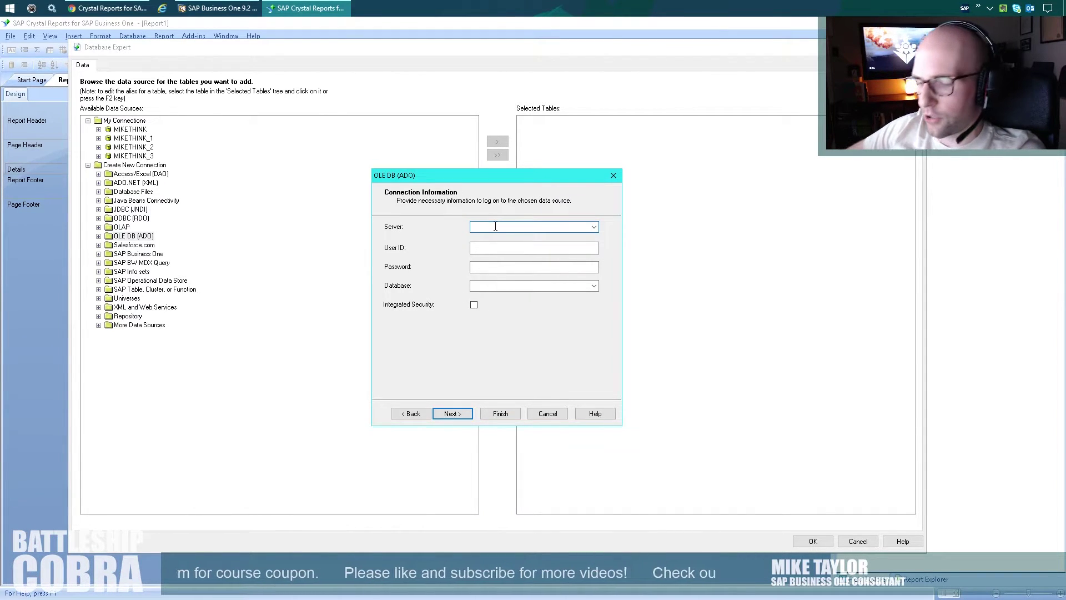
Enter the server name, user ID sa and the password, choosing the SAPBusinessObjects database.
type("MIKETHINK")
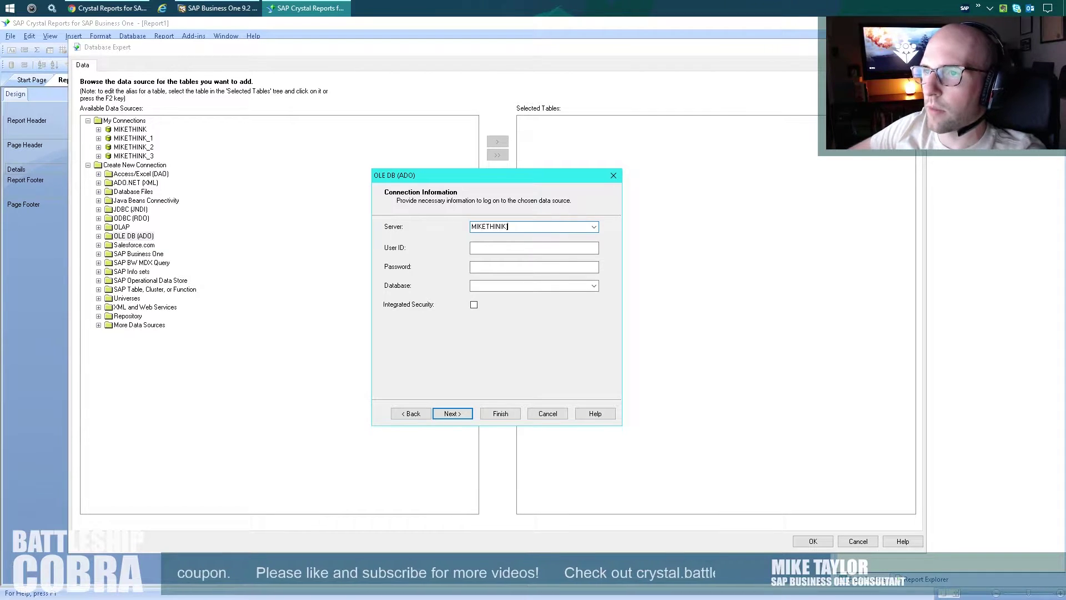
key("Tab")
type("sa")
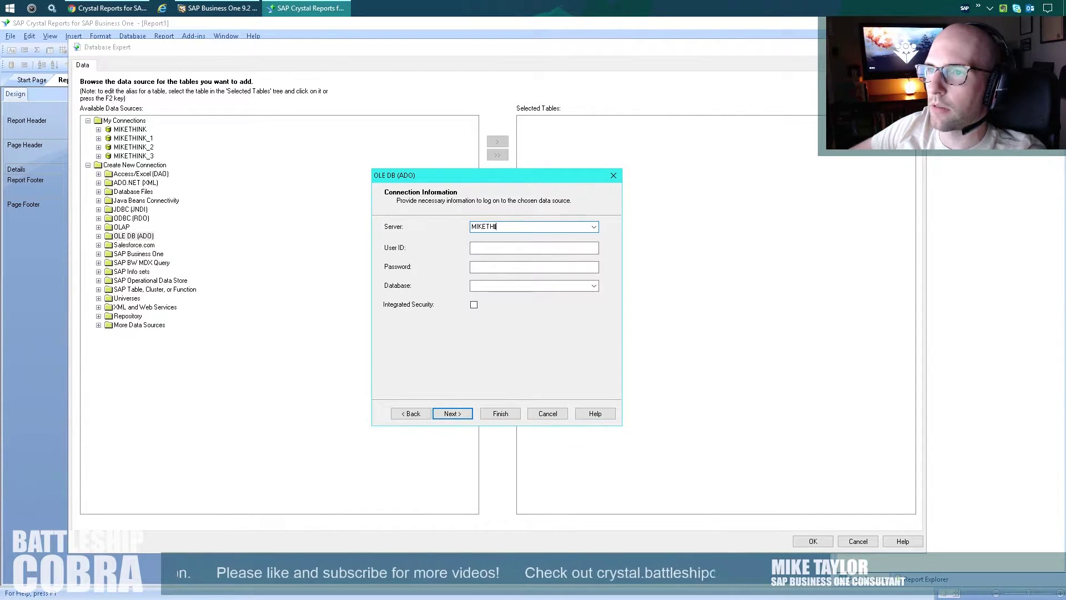
key("Tab")
type("sa")
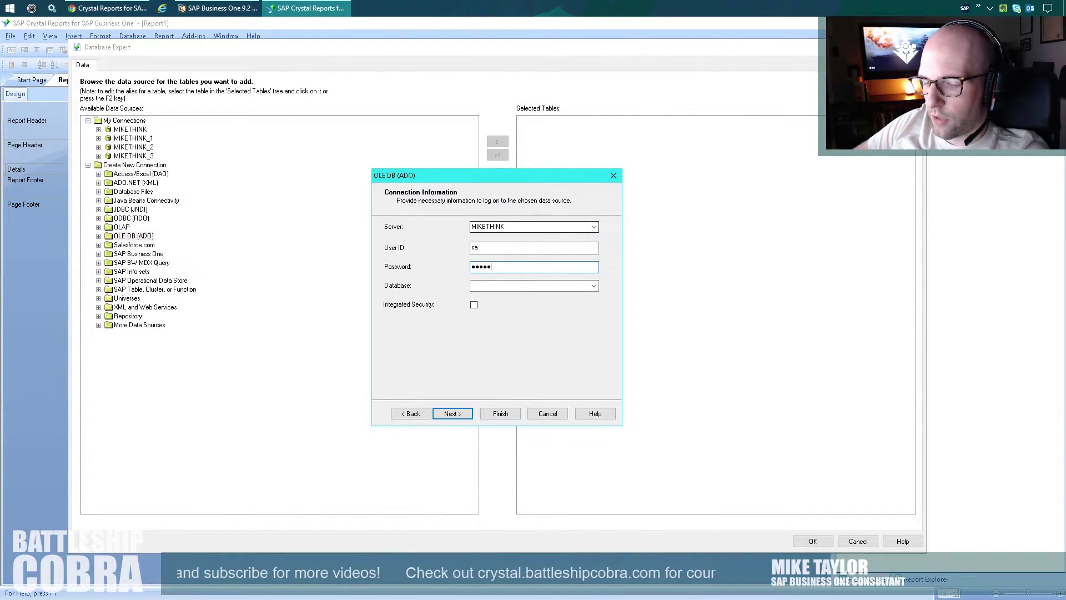
type("**")
key("Tab")
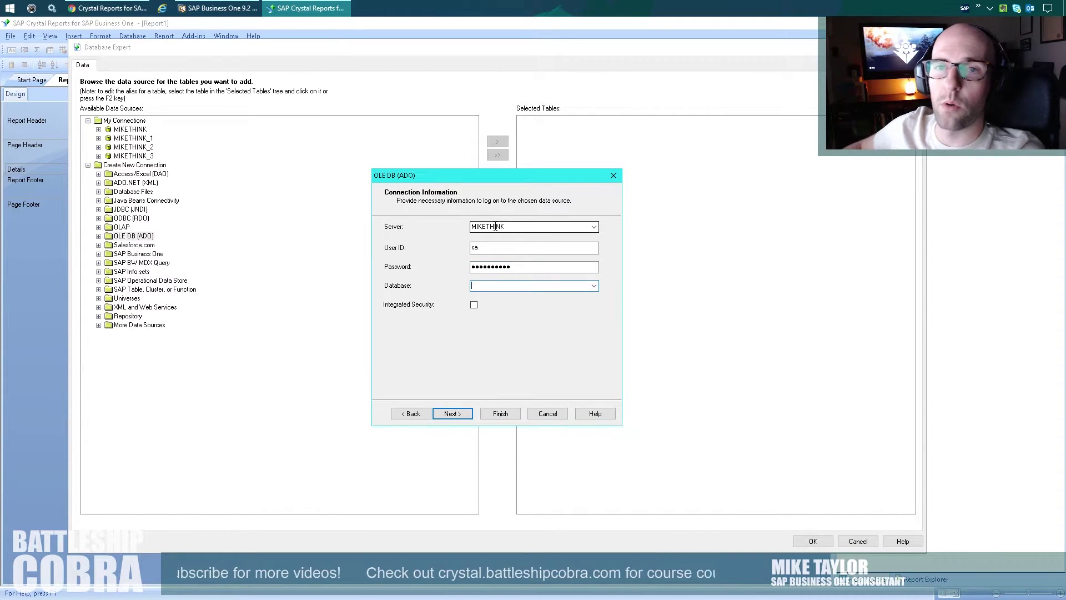
left_click(594, 285)
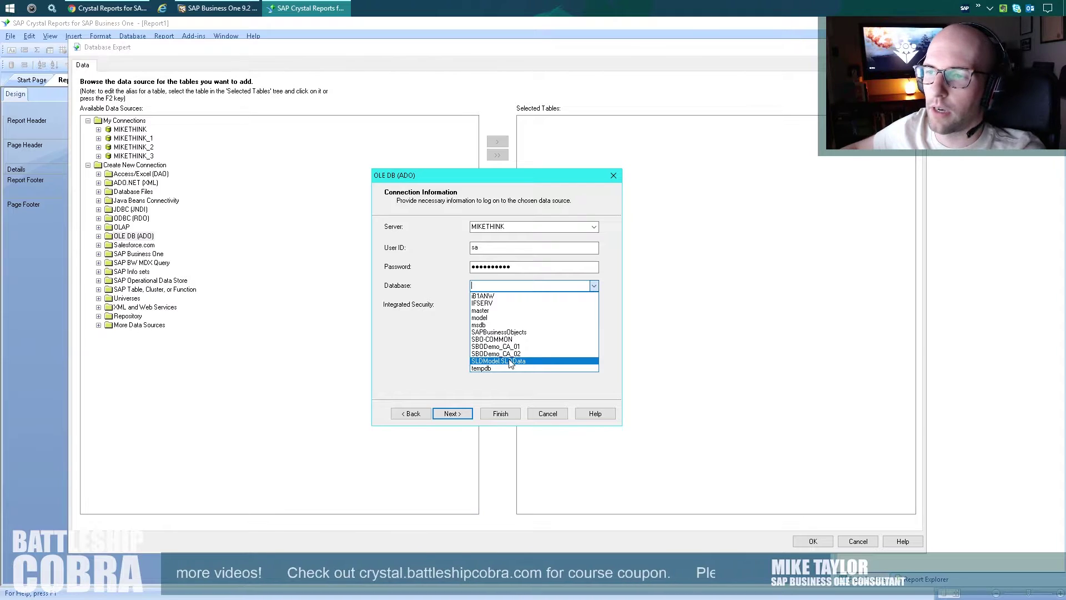
left_click(492, 333)
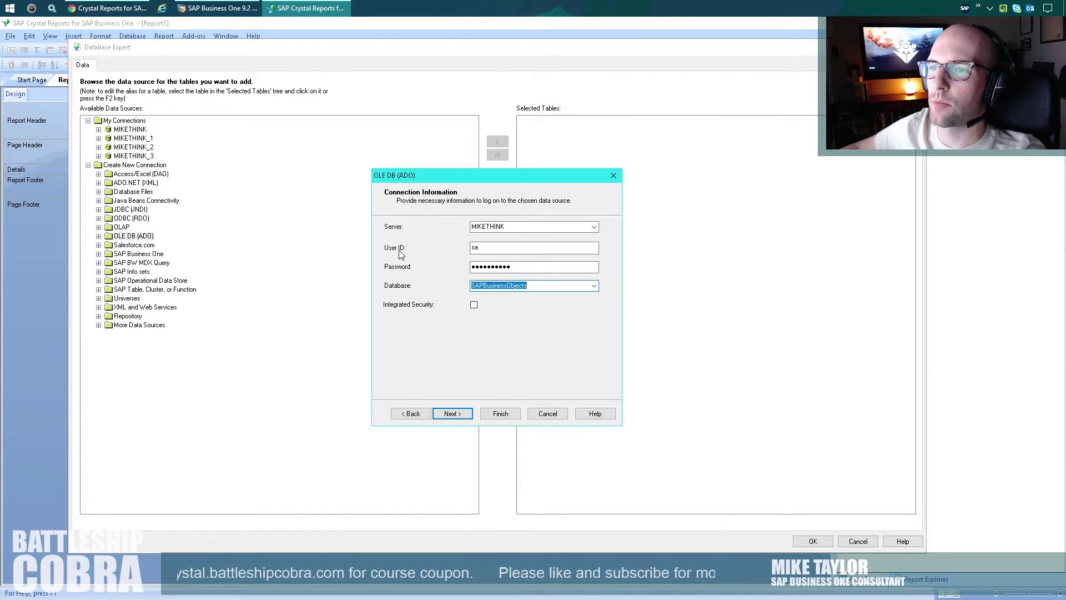
left_click(500, 414)
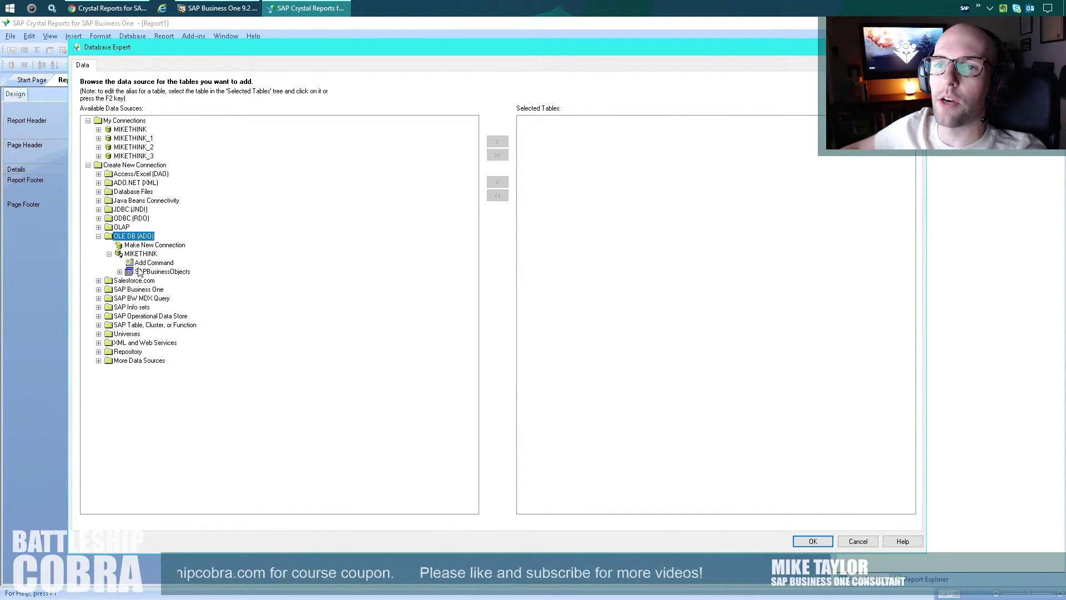
Add the OCRD table from SAPBusinessObjects > dbo > Tables to the report.
double_click(154, 272)
left_click(150, 289)
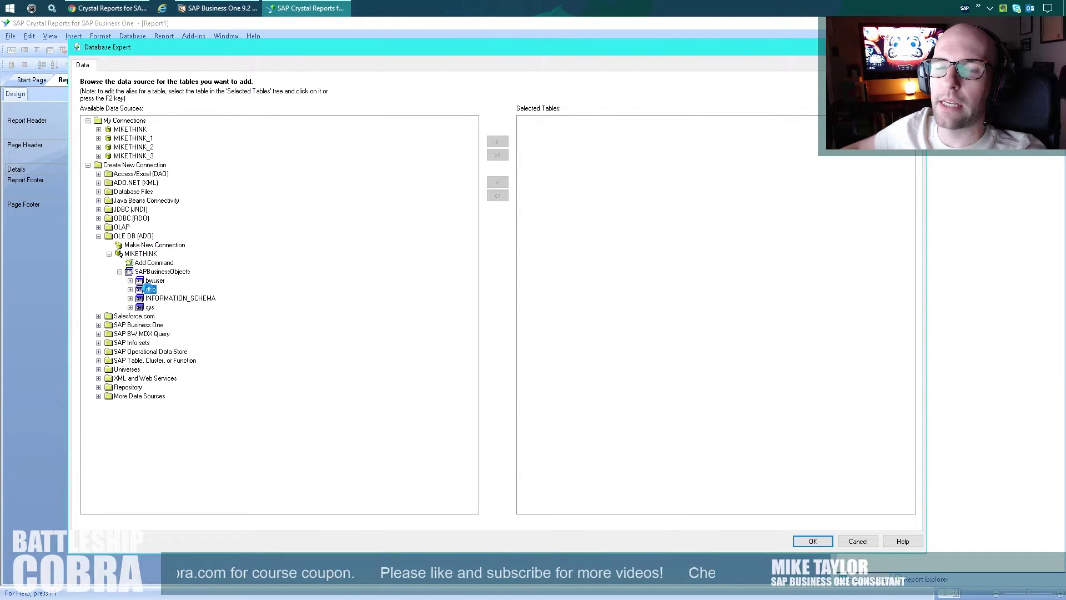
double_click(150, 290)
left_click(165, 298)
double_click(165, 298)
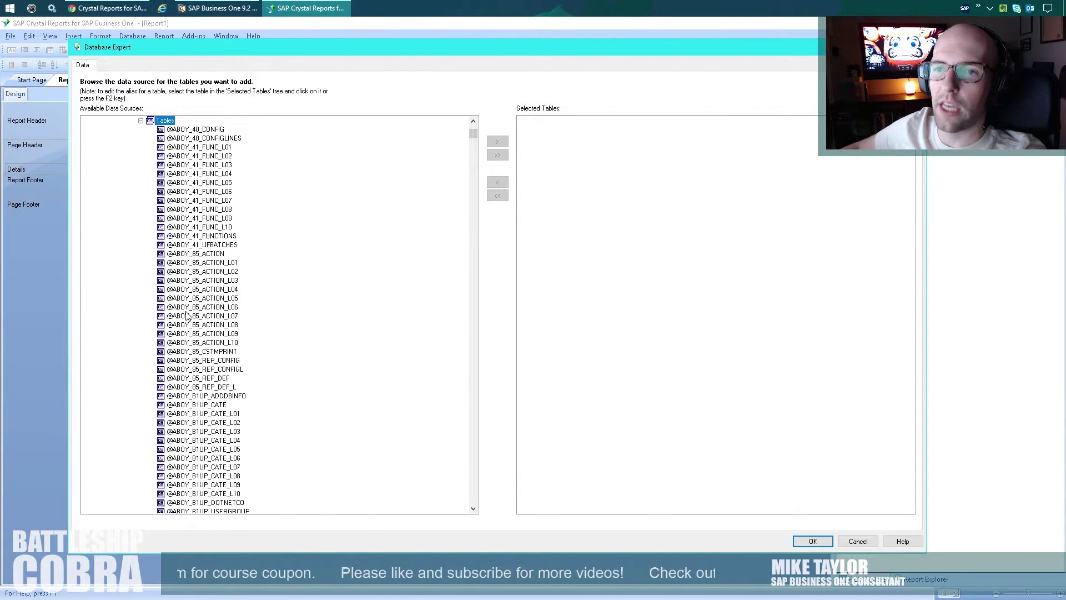
scroll(186, 312, "down", 15)
type("ocrd")
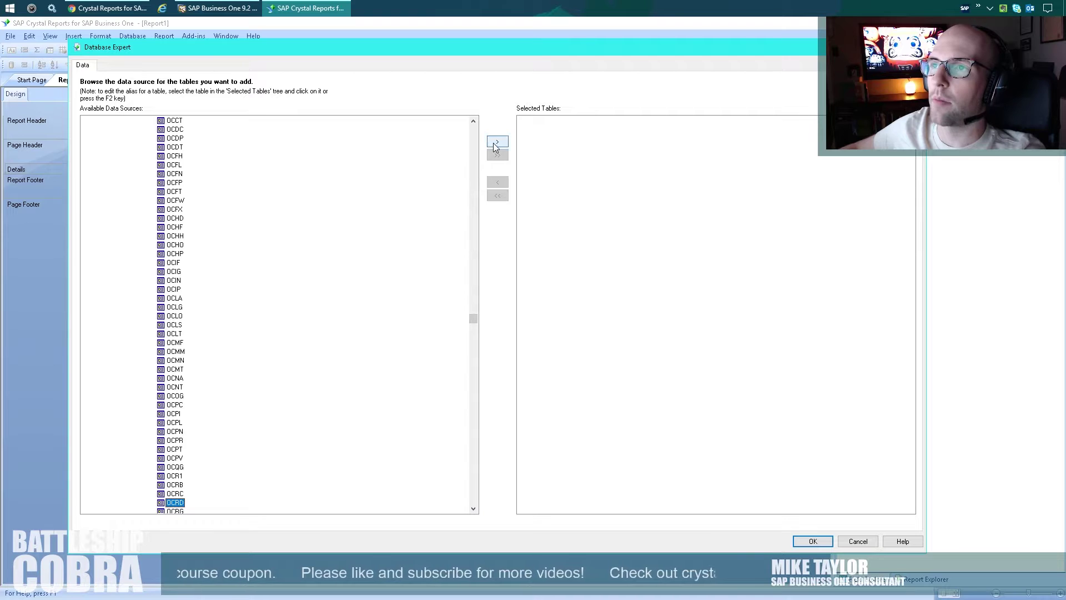
left_click(497, 142)
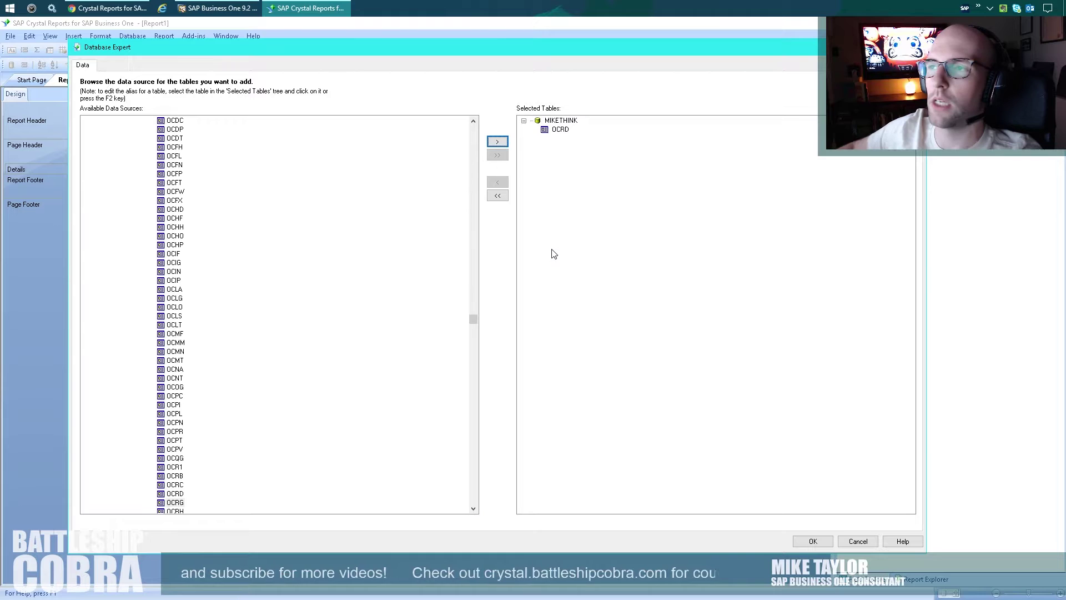
left_click(809, 541)
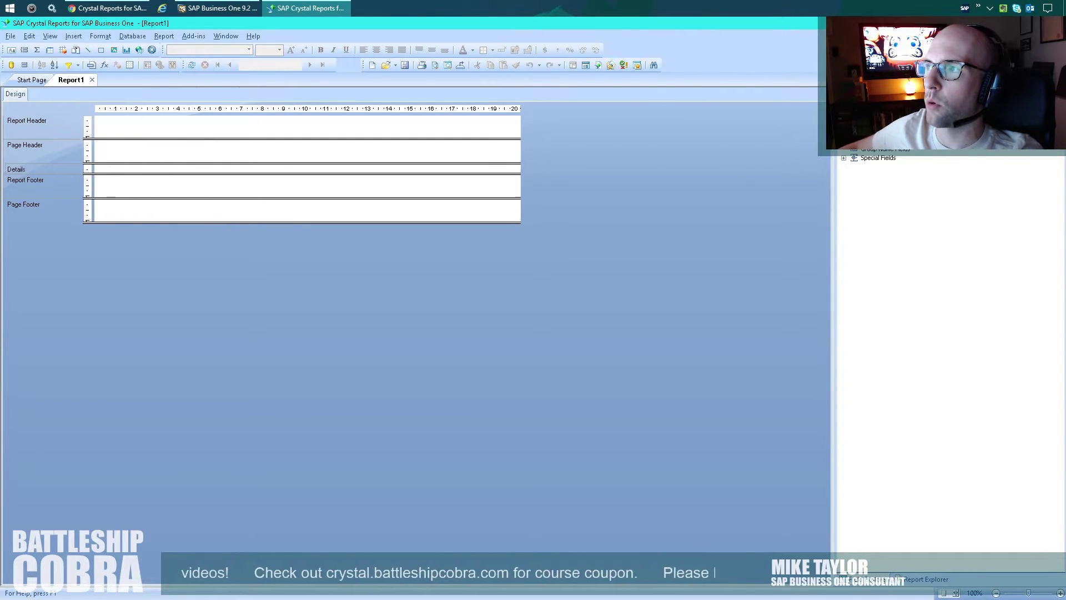
Place the CardCode and CardName fields side by side in the Details section.
left_click(854, 123)
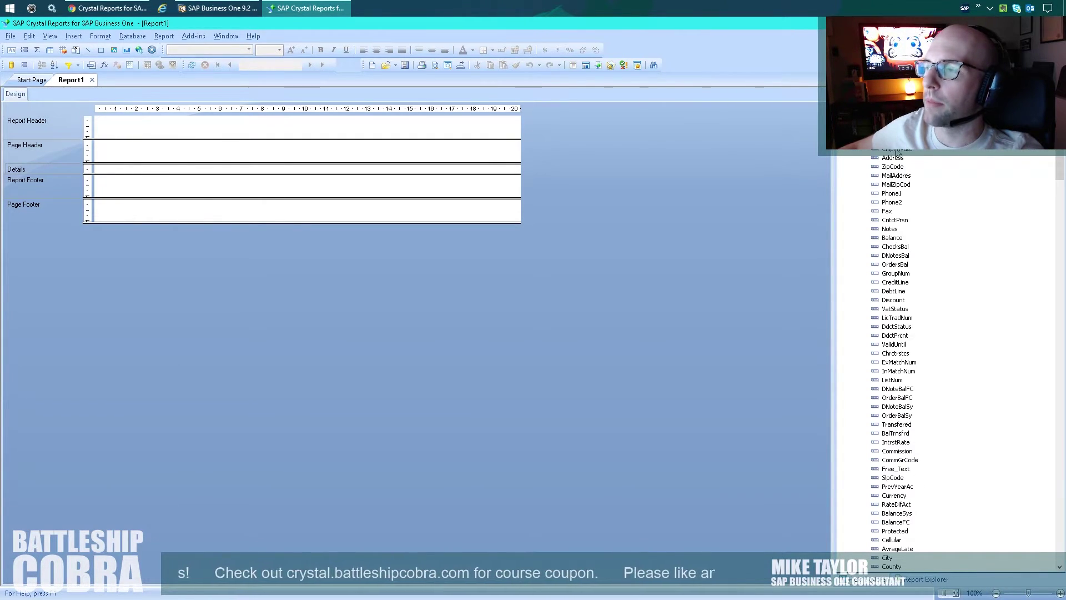
left_click_drag(894, 131, 102, 167)
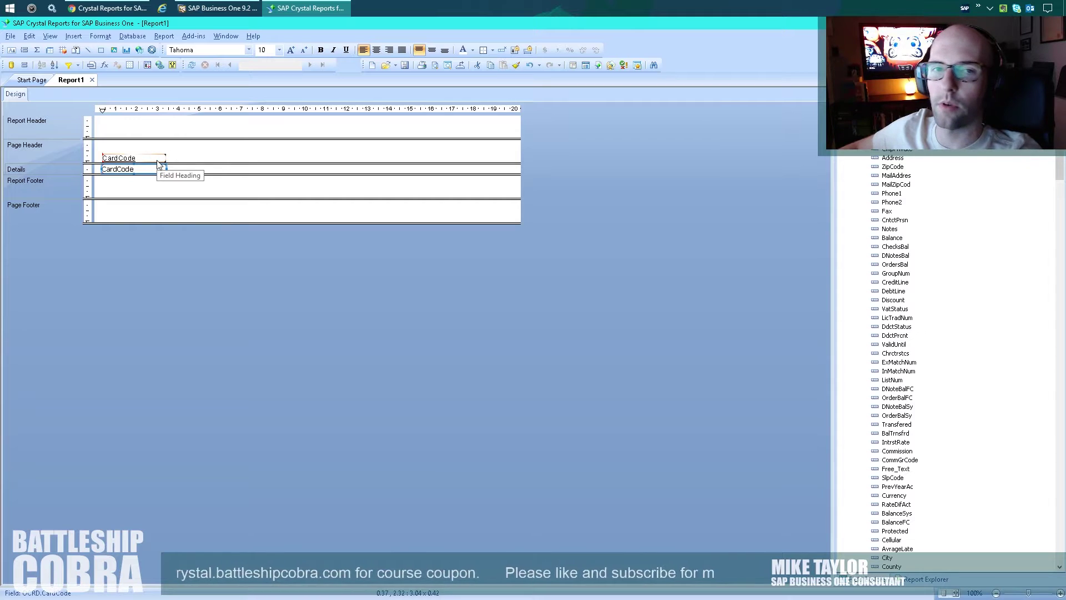
left_click(142, 126)
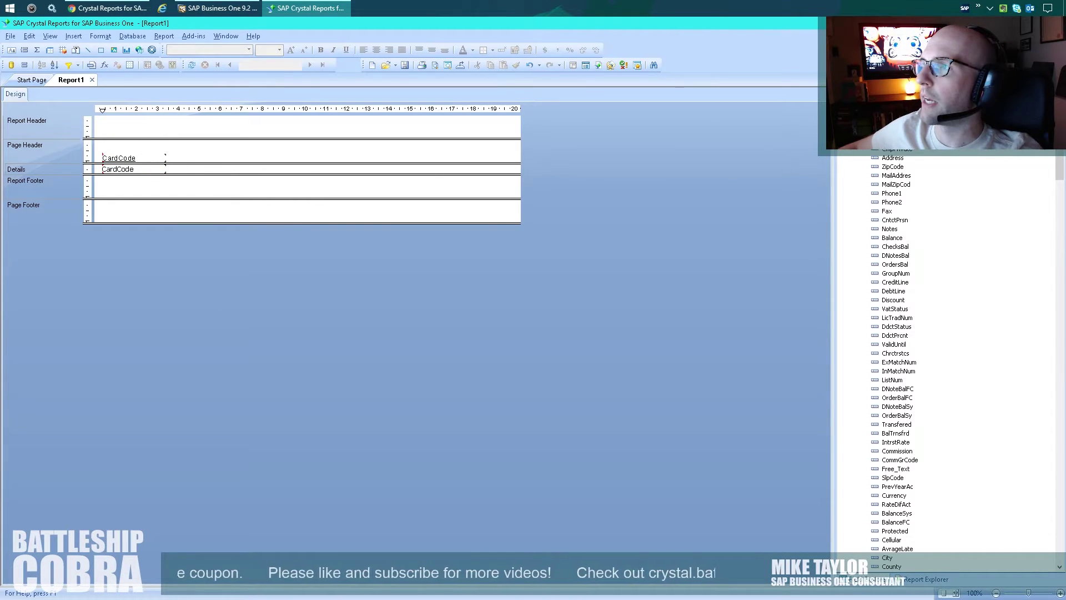
left_click_drag(888, 149, 179, 171)
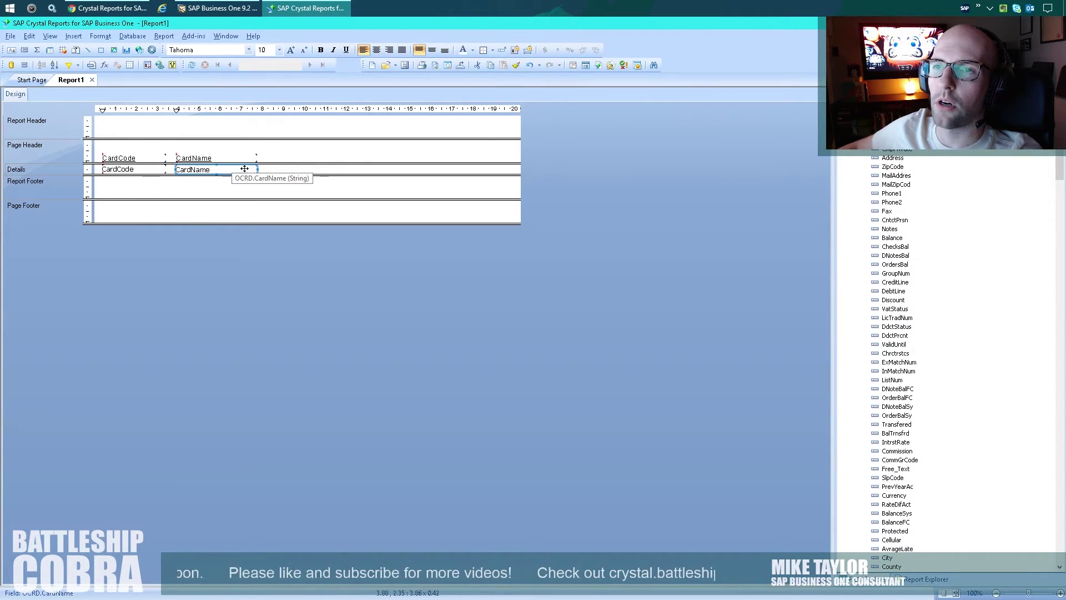
left_click_drag(256, 169, 328, 169)
left_click(431, 179)
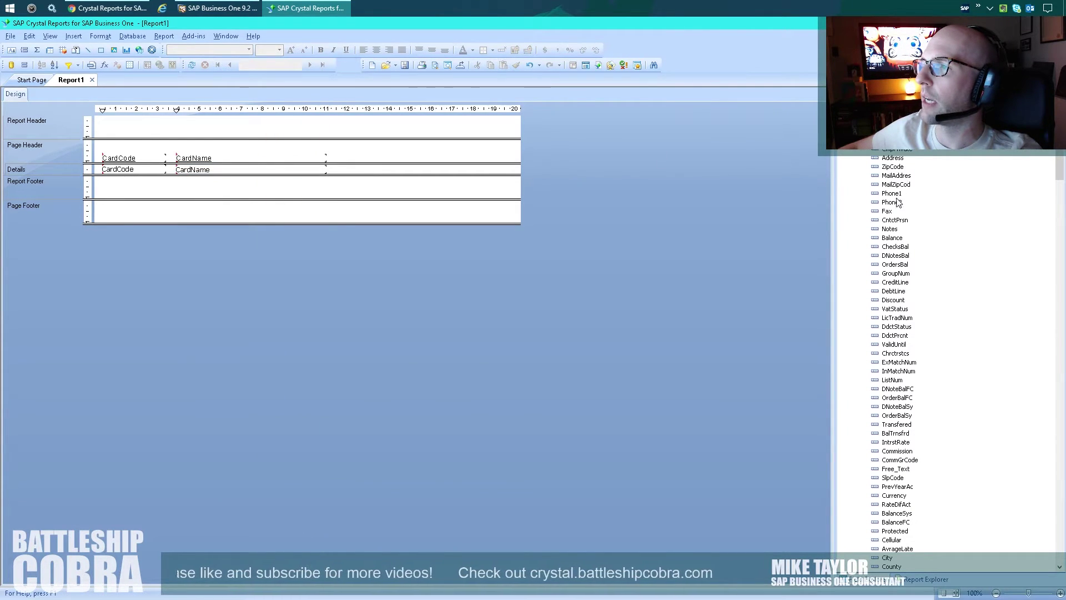
Add a widened Phone1 field and the Balance field to the Details section.
left_click_drag(893, 195, 343, 167)
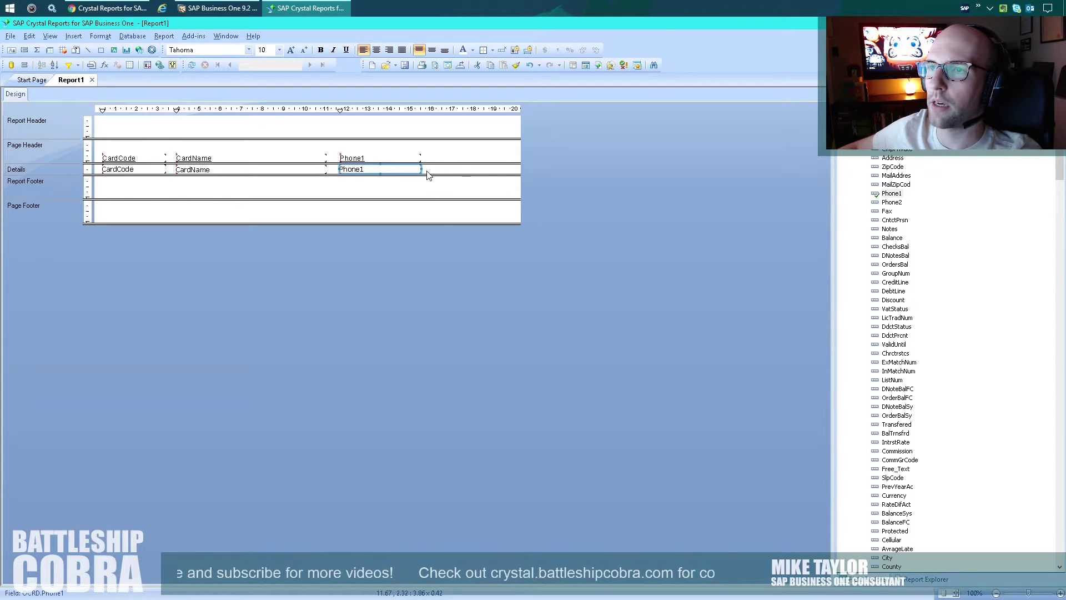
left_click_drag(421, 169, 433, 169)
left_click(449, 174)
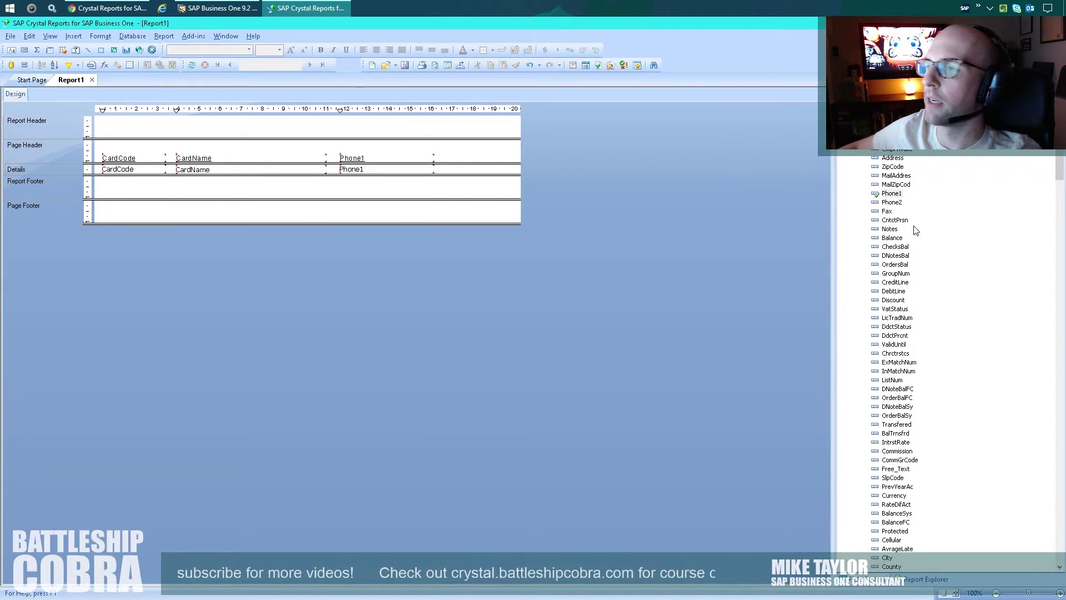
left_click_drag(892, 237, 441, 168)
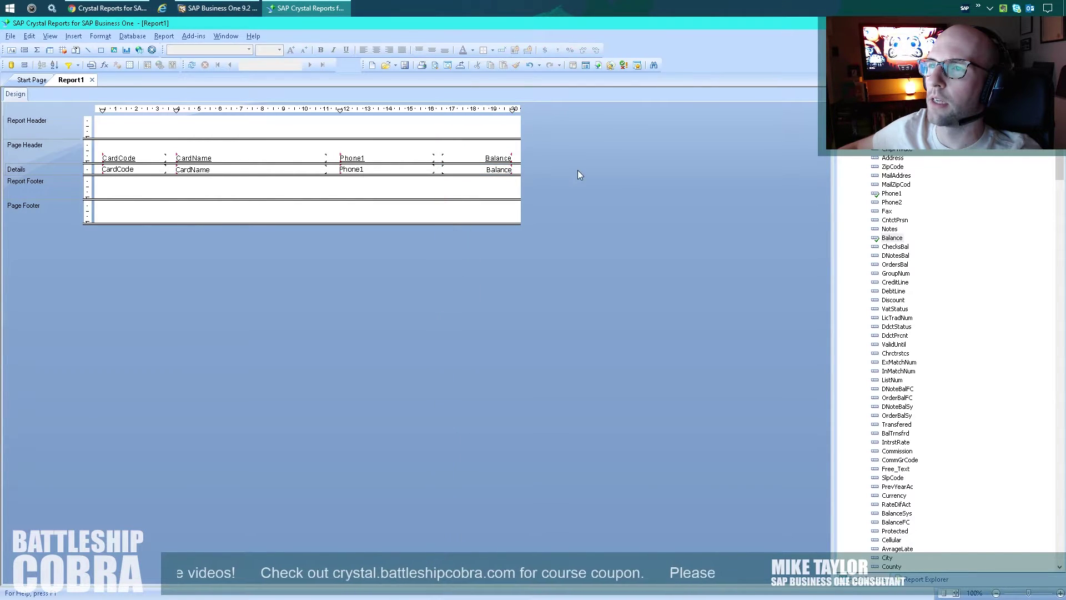
left_click_drag(555, 165, 124, 170)
Top-align the four detail fields and the four column headings.
right_click(123, 170)
mouse_move(164, 241)
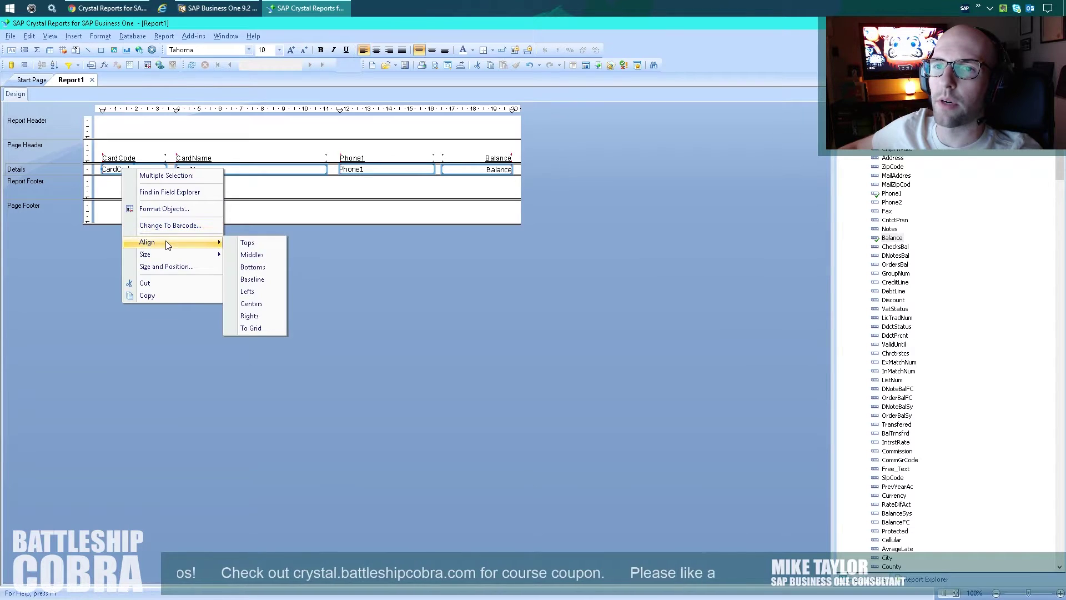
left_click(239, 238)
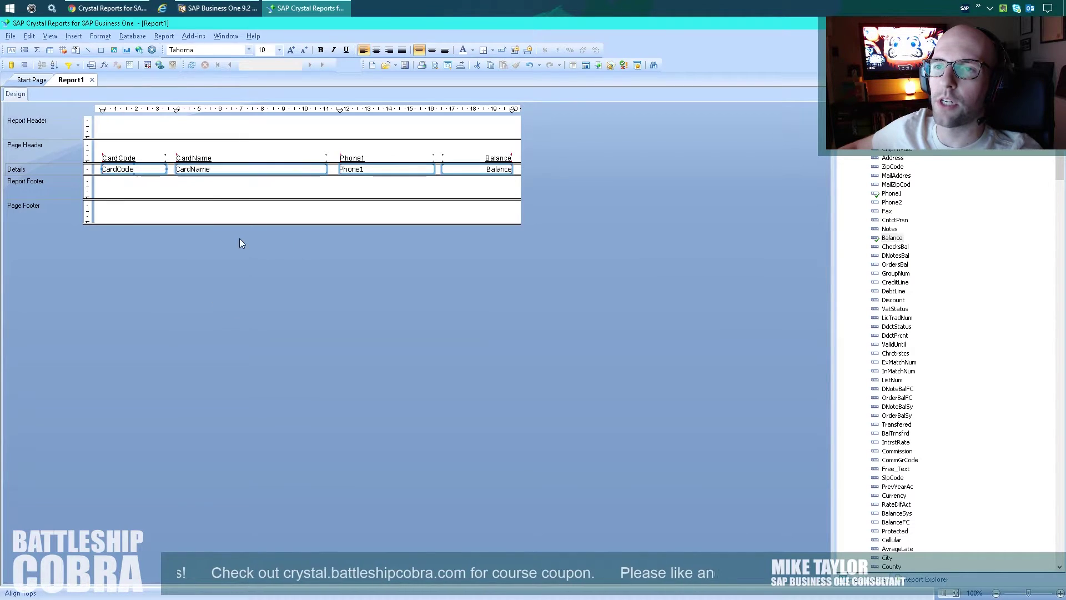
left_click(118, 159)
key("Up")
key("Up")
key("Up")
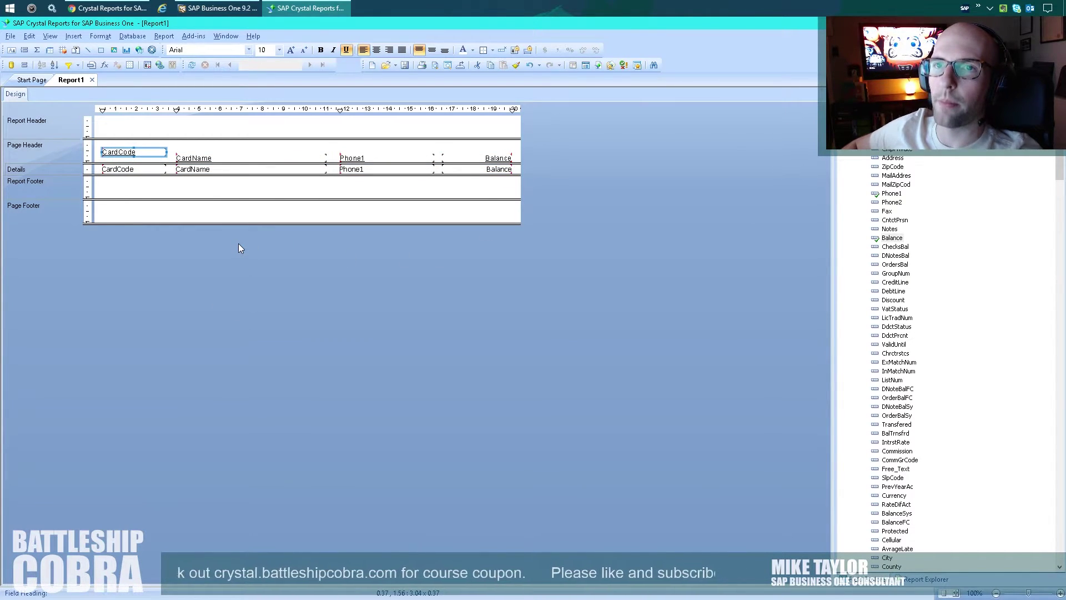
left_click(525, 147)
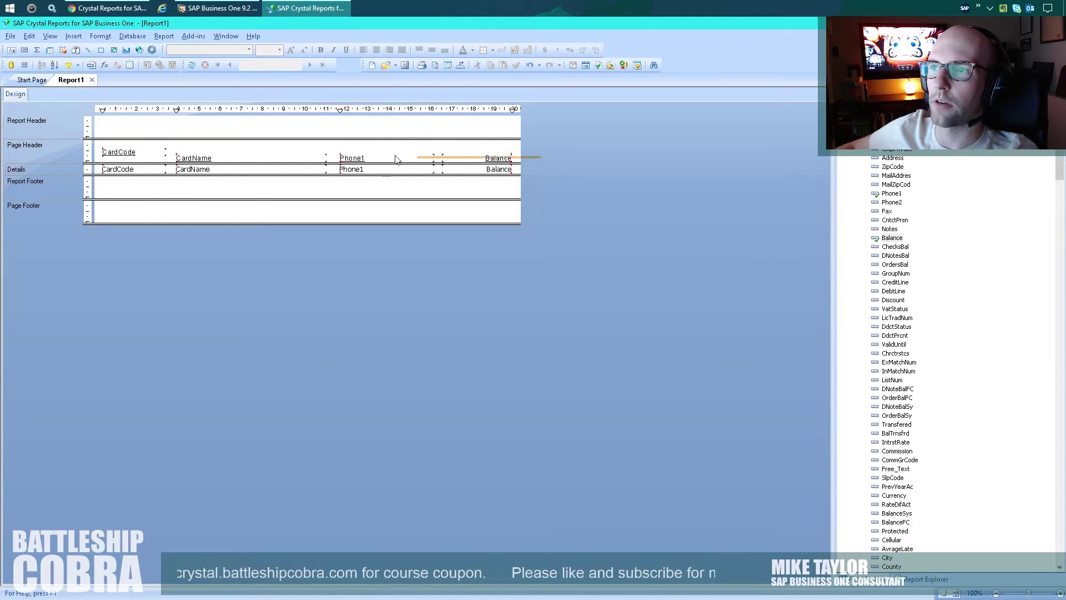
left_click_drag(396, 159, 99, 162)
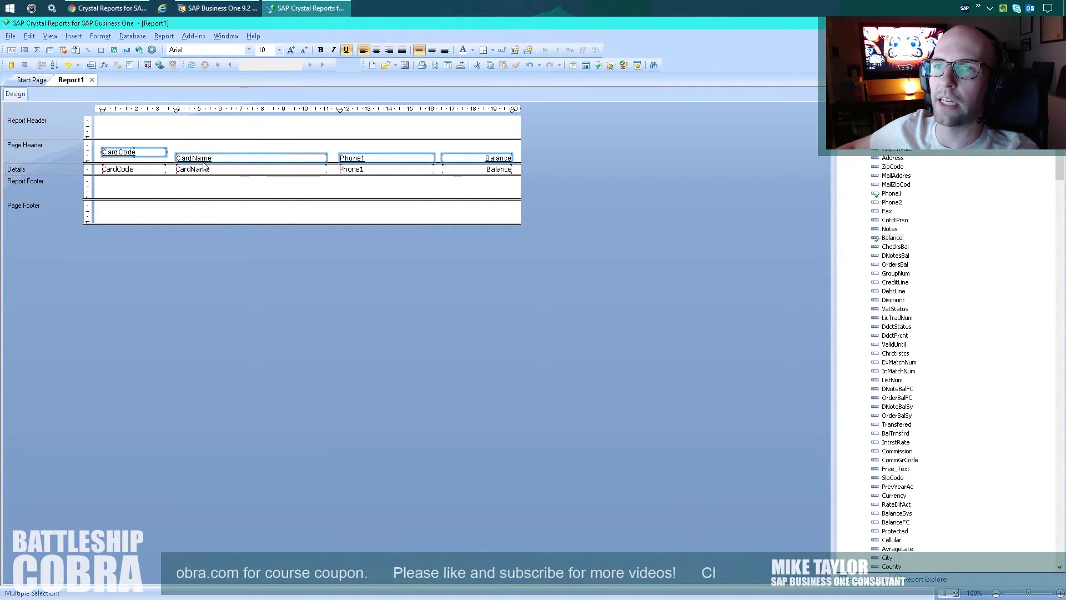
right_click(128, 150)
mouse_move(165, 213)
left_click(250, 209)
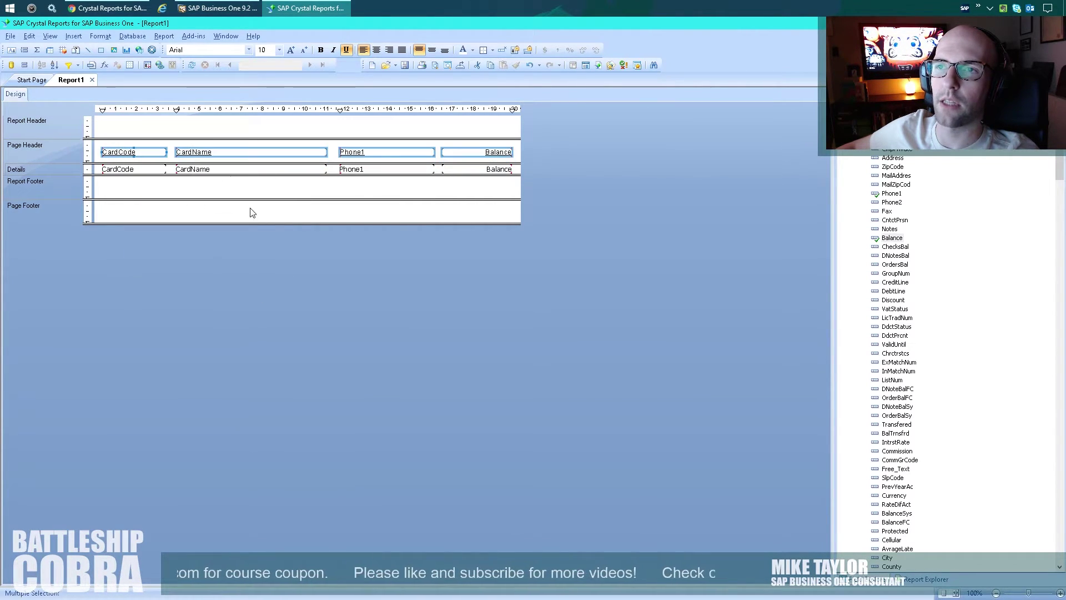
Make the column headings bold and draw a horizontal line beneath them.
left_click_drag(541, 156, 97, 147)
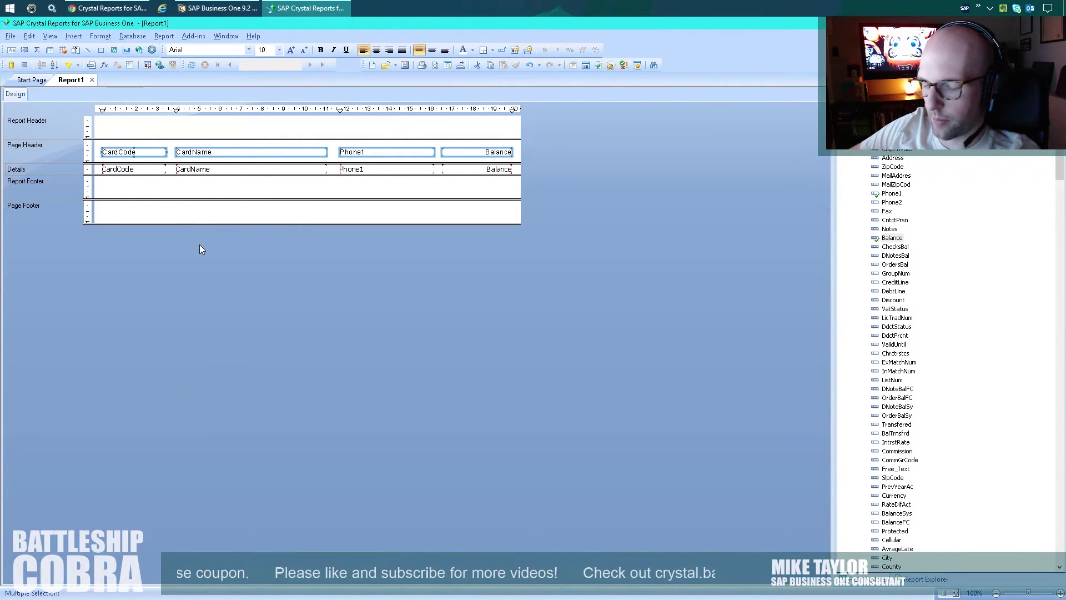
key("ctrl+b")
left_click(571, 151)
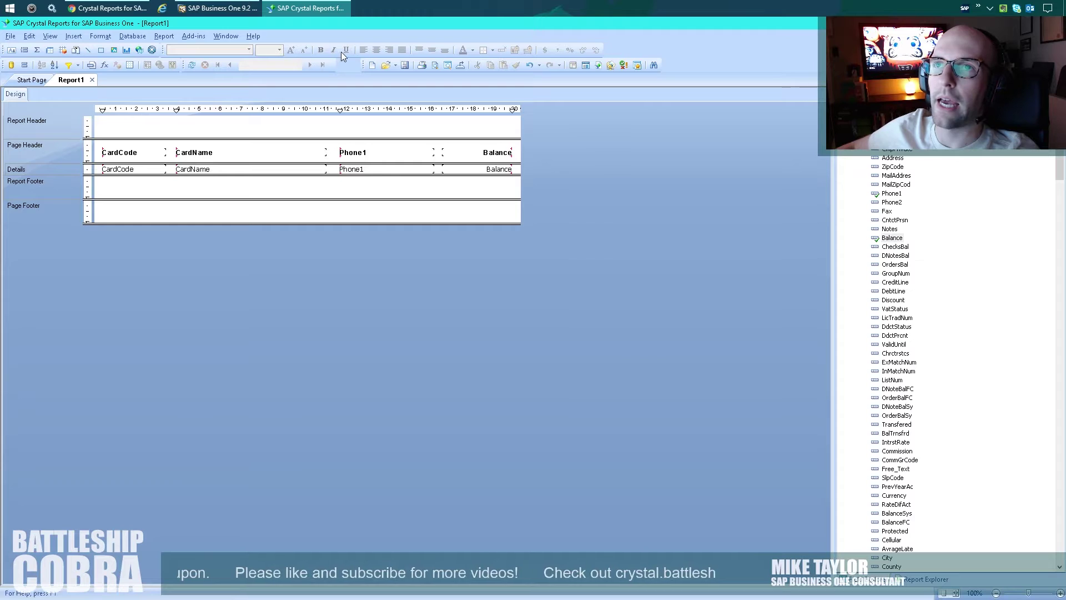
left_click(88, 50)
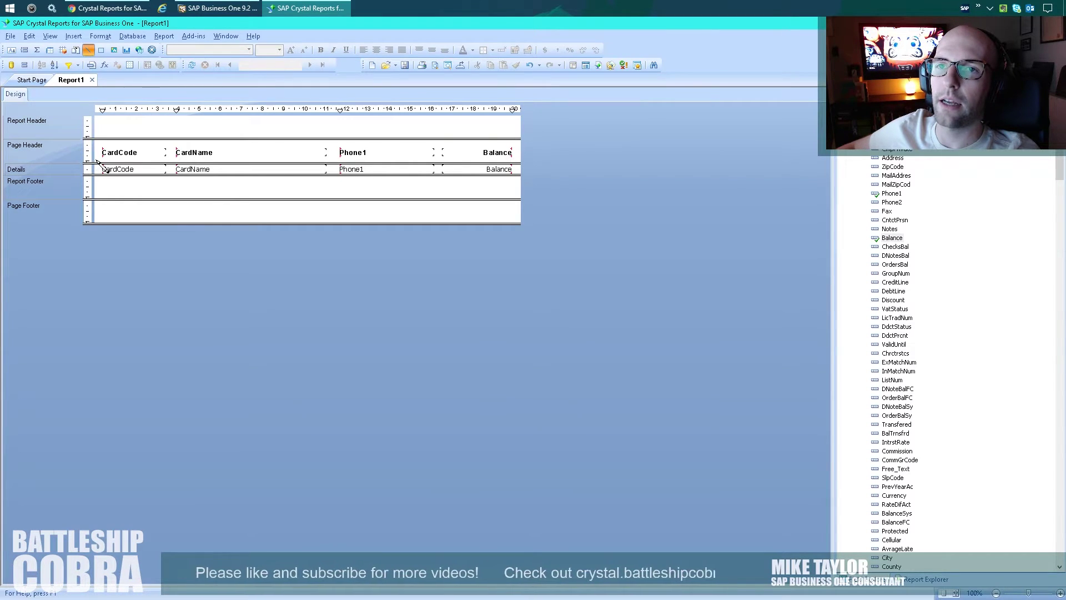
left_click_drag(97, 161, 525, 169)
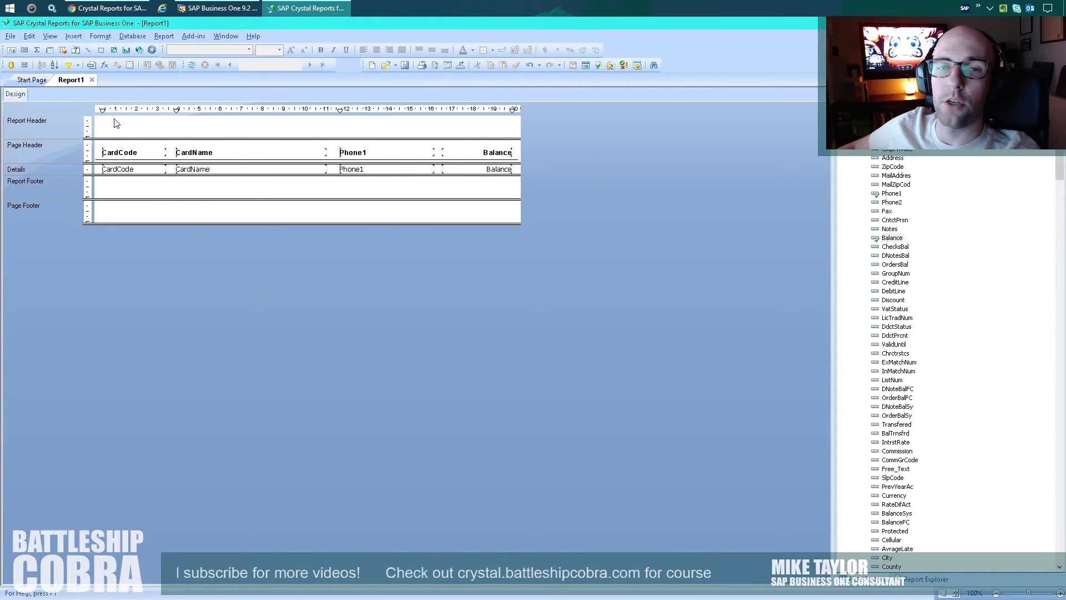
right_click(141, 194)
Suppress the Report Footer with Suppress (No Drill-Down) in the Section Expert.
left_click(166, 197)
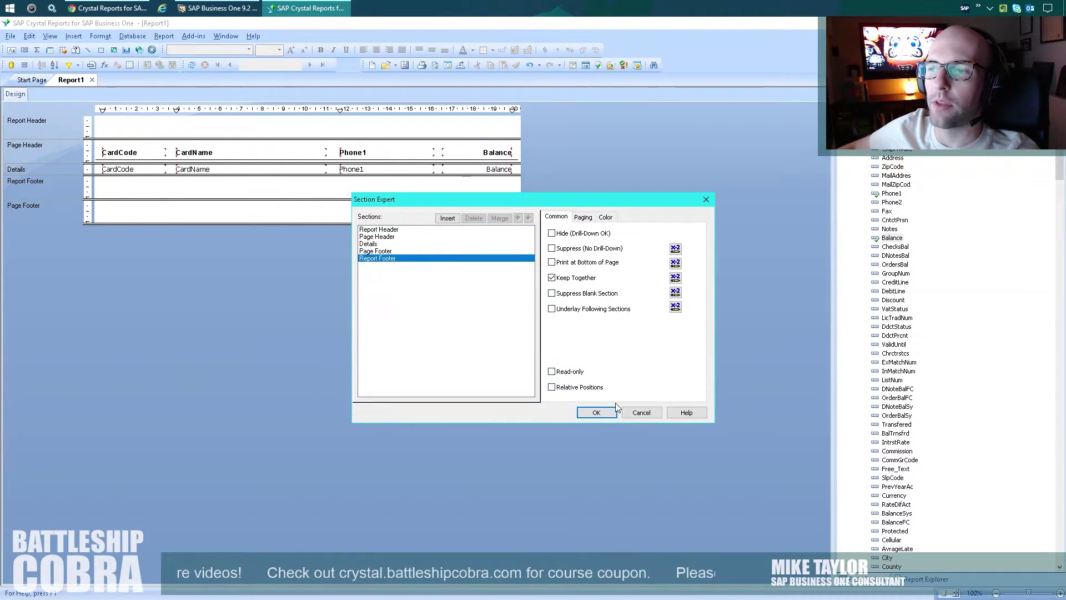
left_click(596, 412)
right_click(199, 197)
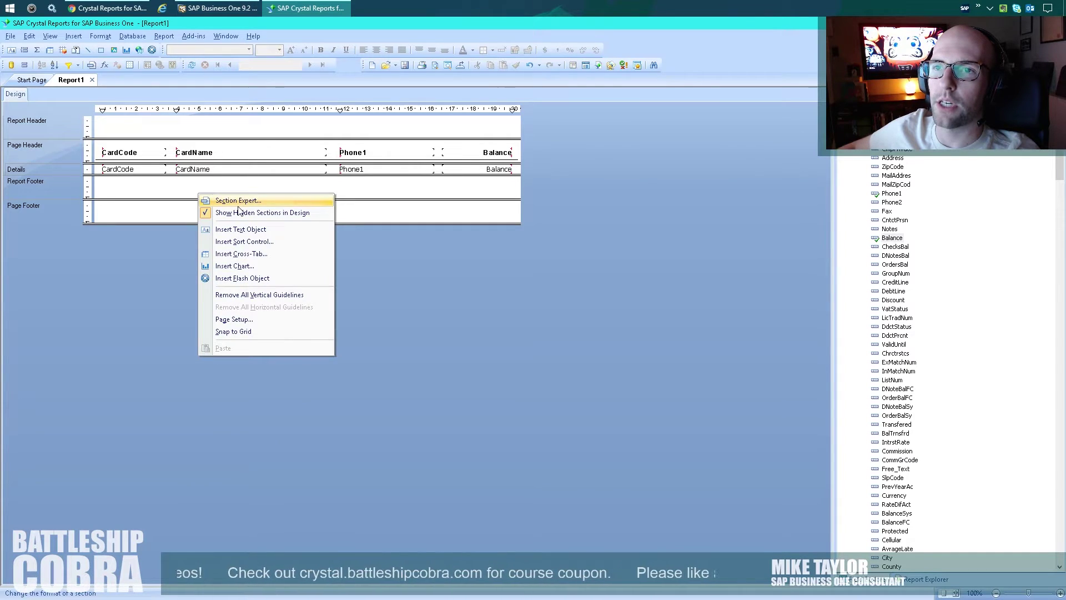
left_click(164, 36)
left_click(191, 122)
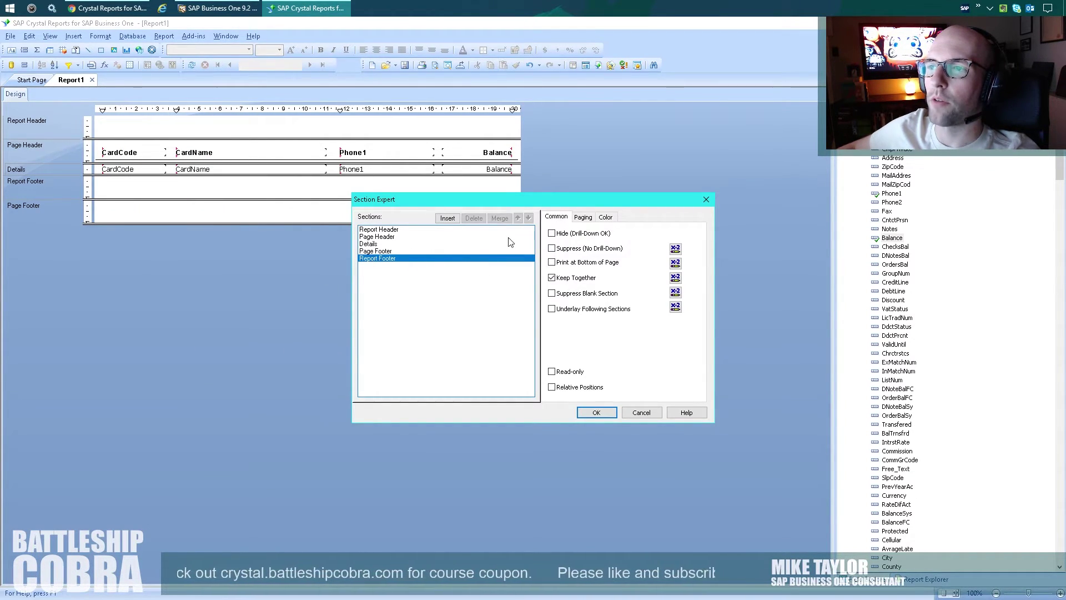
left_click(567, 251)
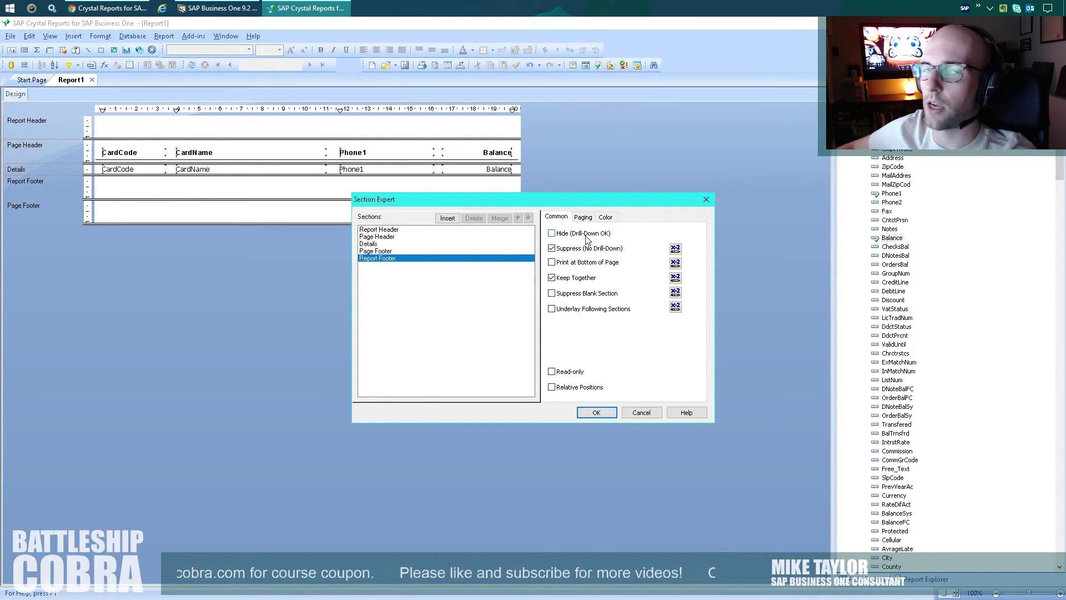
left_click(602, 412)
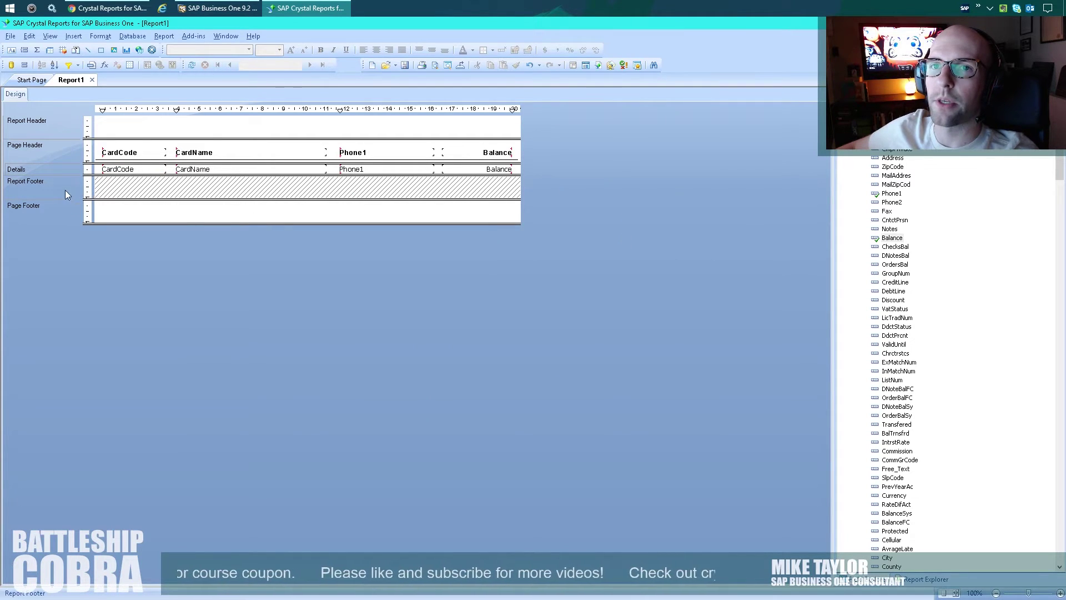
Shrink the Report Footer and turn off Show Hidden Sections in Design.
left_click_drag(203, 198, 203, 187)
right_click(213, 179)
left_click(276, 200)
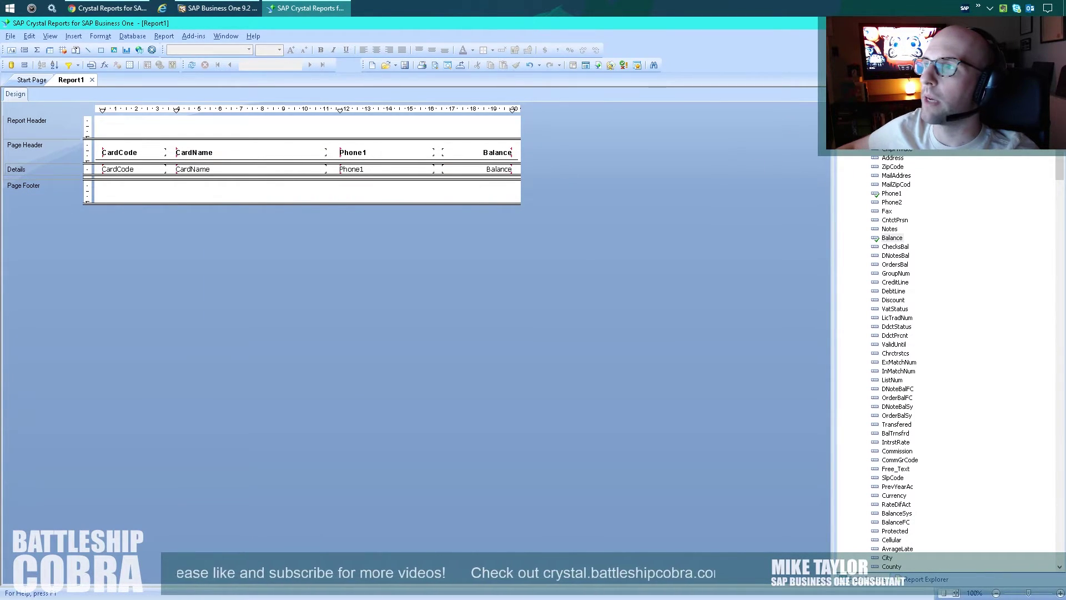
left_click(100, 35)
Add an 18 pt bold 'SAP BusinessObjects' title text box in the Report Header.
mouse_move(73, 35)
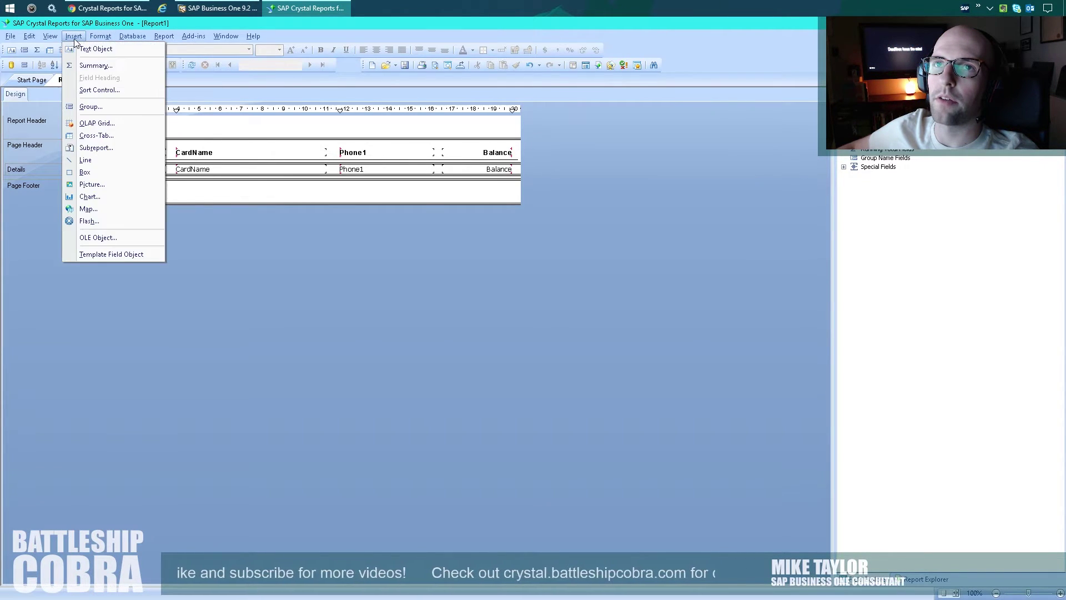
left_click(94, 161)
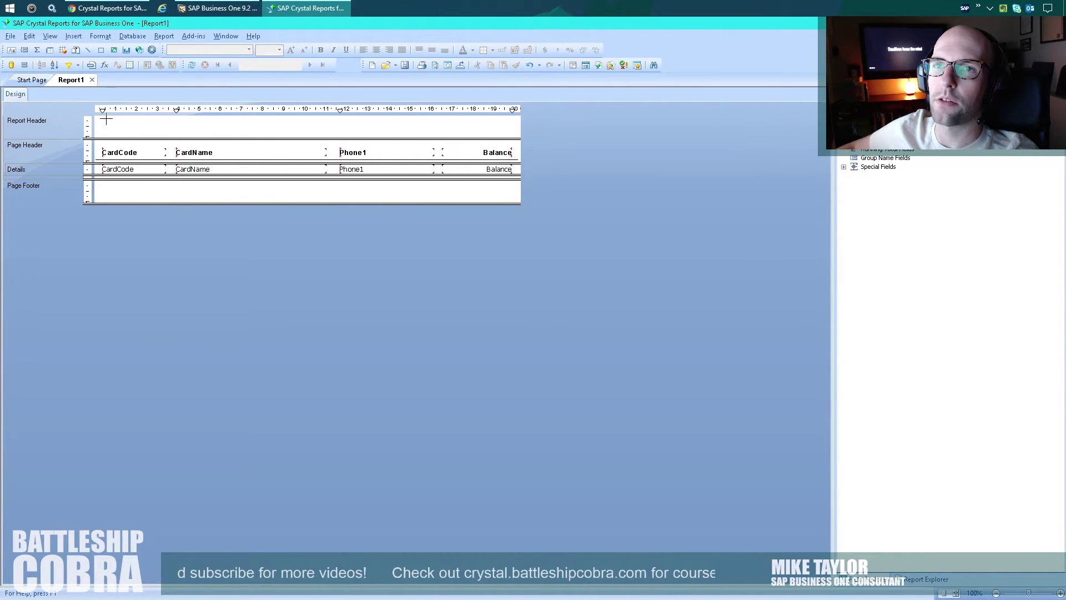
left_click_drag(106, 118, 271, 138)
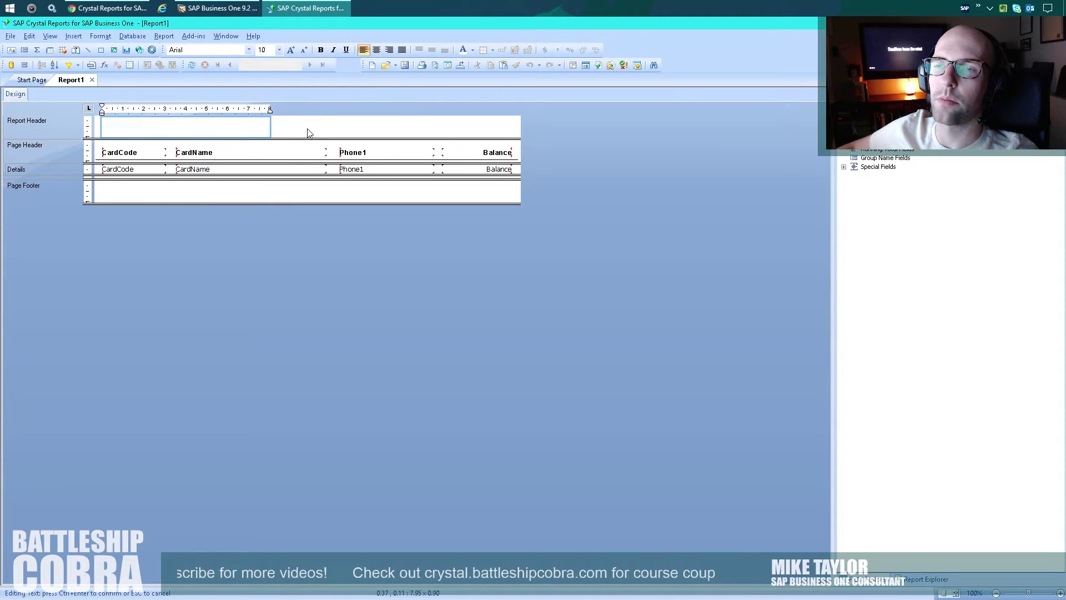
type("SAP BusinessOb")
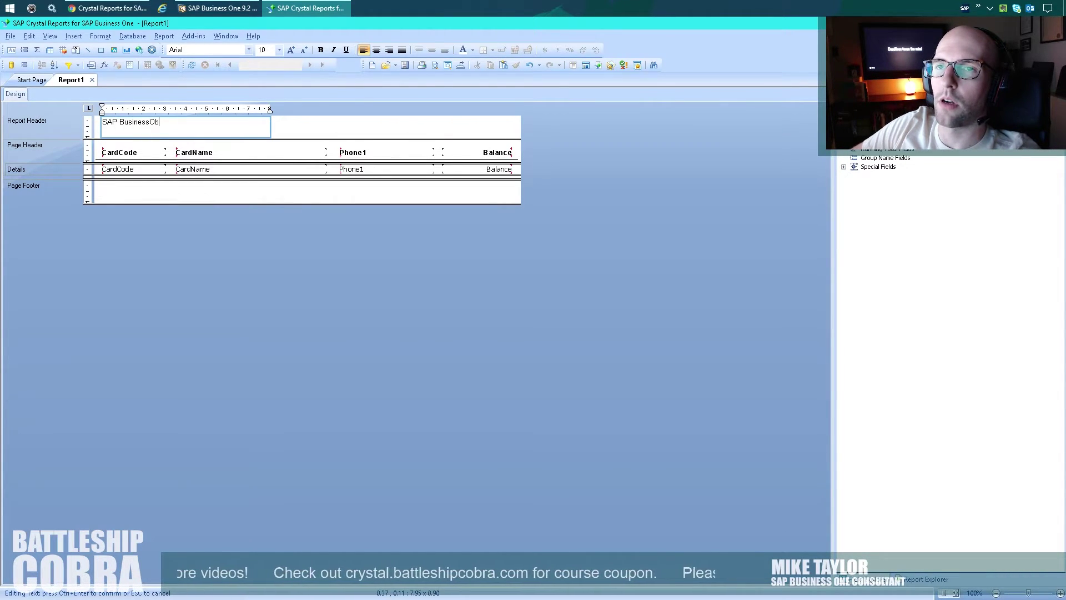
type("jects")
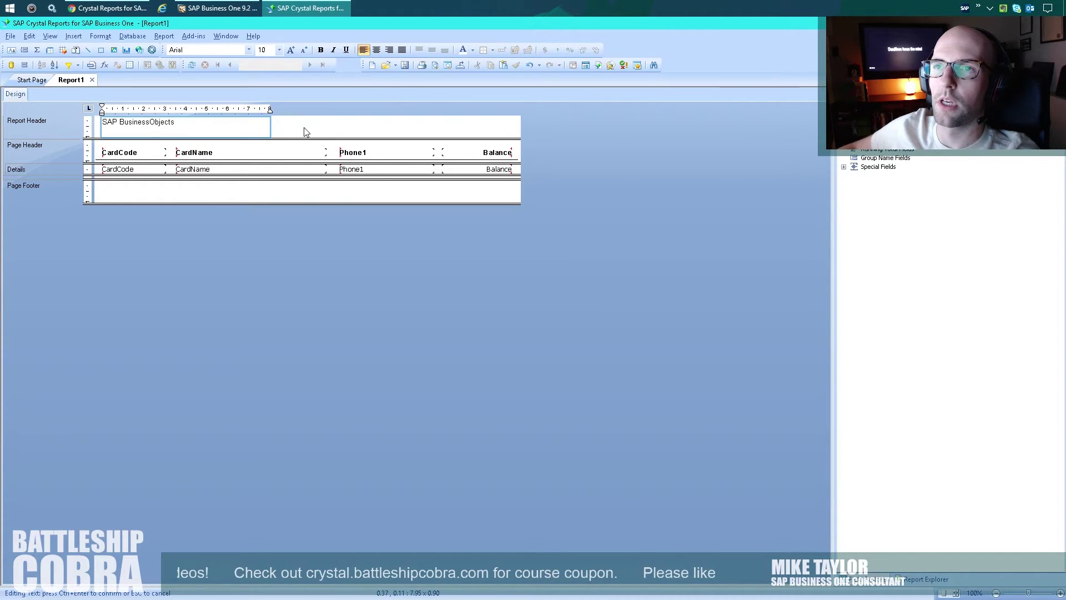
key("ctrl+Return")
left_click(266, 50)
type("18")
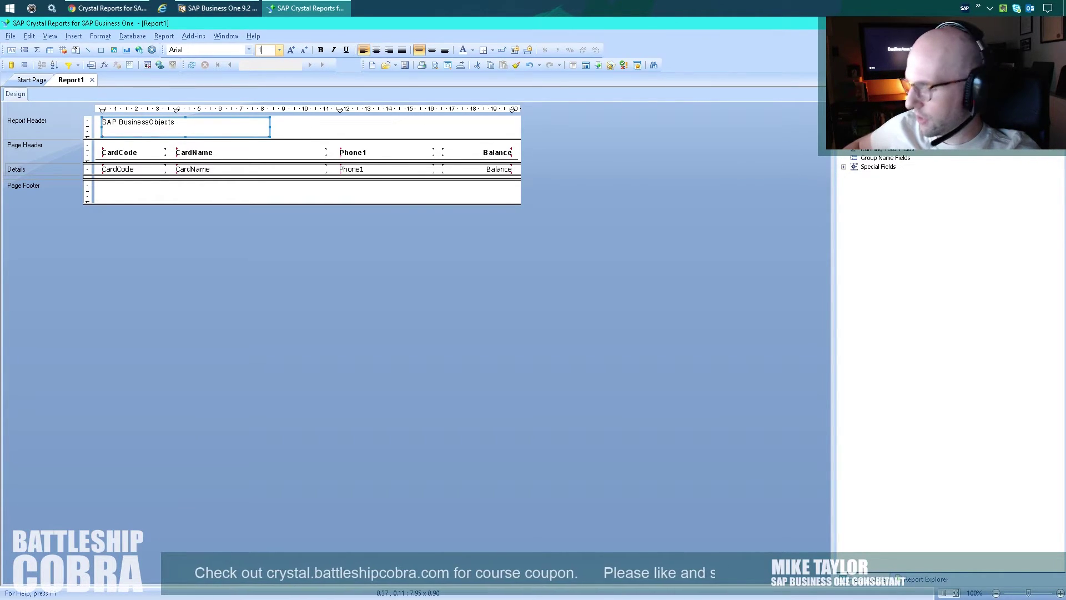
key("Return")
key("ctrl+b")
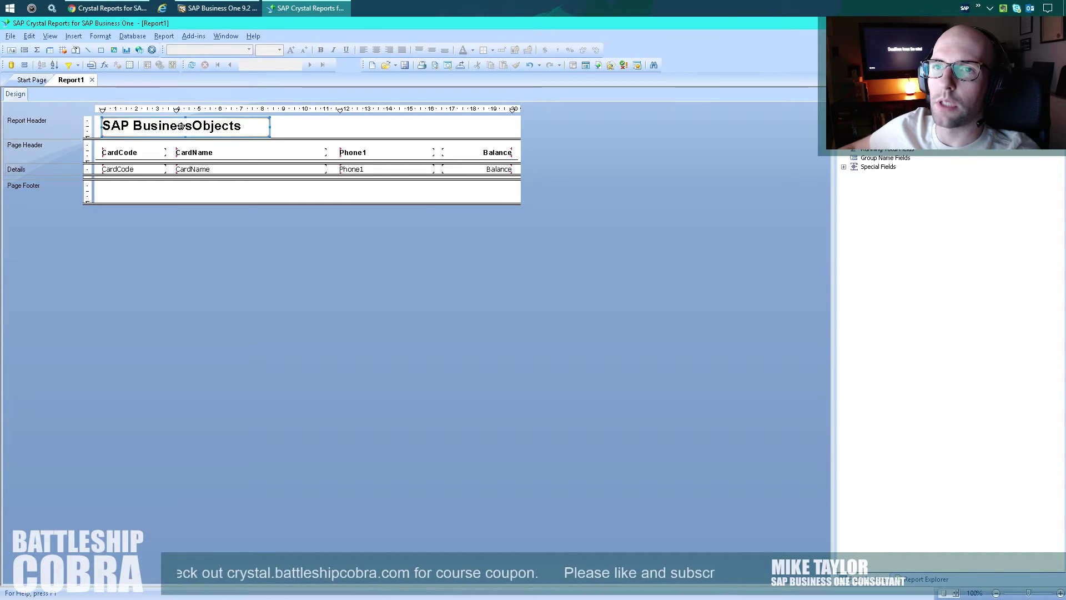
Left-align the 'SAP BusinessObjects' title with the CardCode heading.
left_click(121, 152)
right_click(121, 152)
mouse_move(146, 209)
left_click(245, 209)
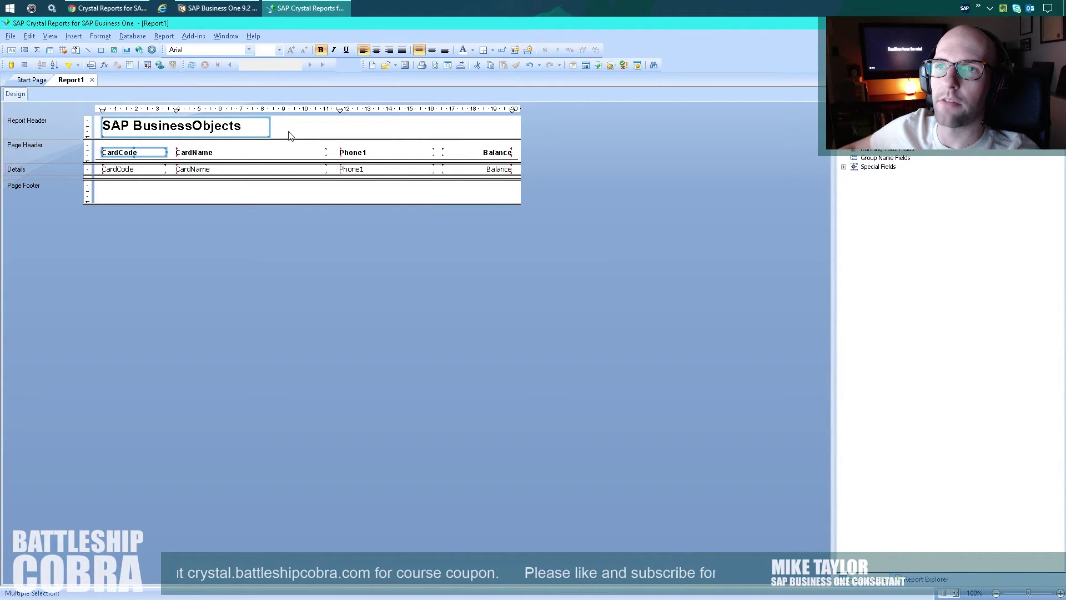
left_click(293, 131)
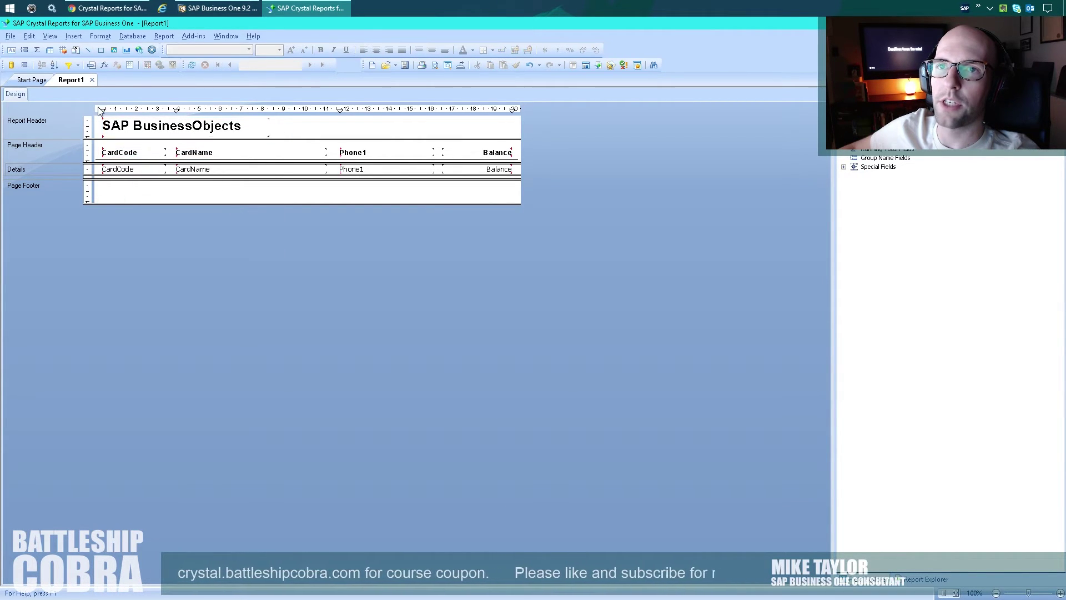
Copy the title to the header's right side and right-align it with the Balance heading.
left_click(245, 125)
key("ctrl+c")
key("ctrl+v")
left_click(326, 123)
left_click(497, 153, "ctrl")
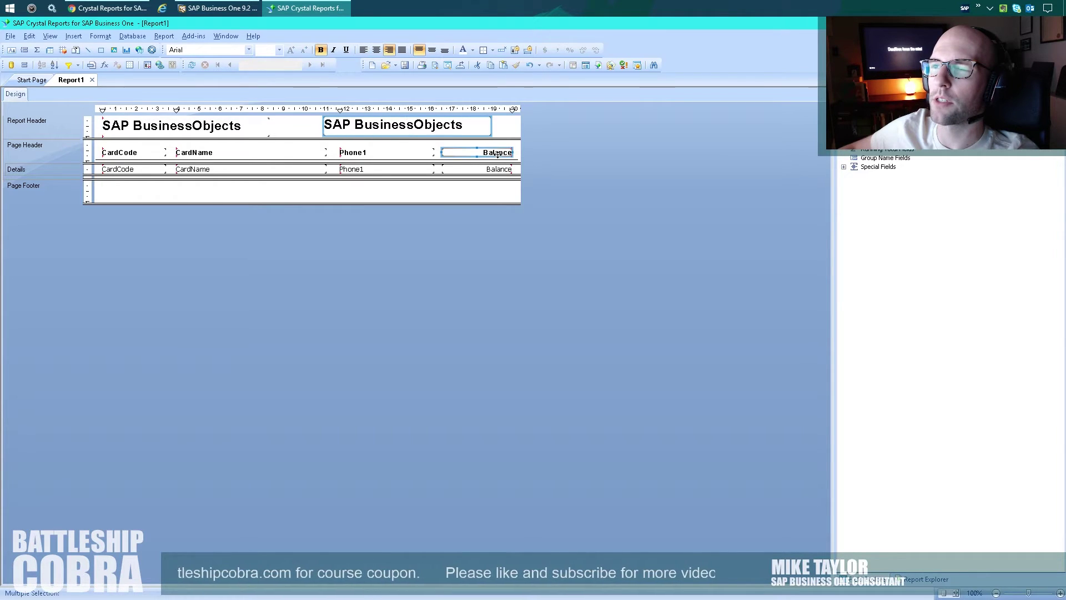
right_click(498, 155)
mouse_move(555, 211)
left_click(621, 237)
Align the two title boxes with each other.
left_click(487, 124)
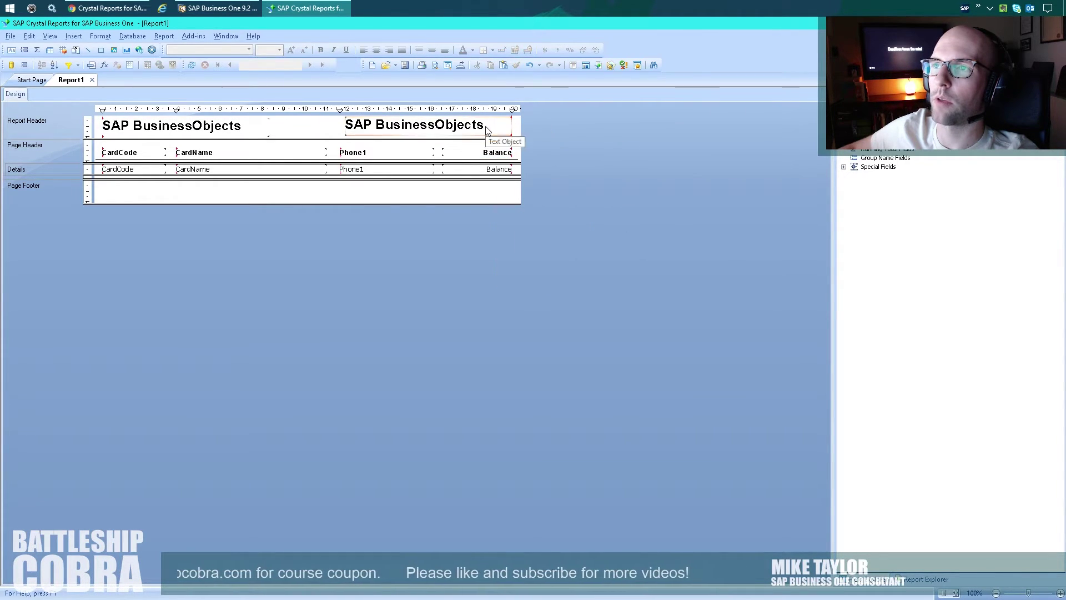
left_click(257, 123, "ctrl")
right_click(259, 127)
mouse_move(281, 176)
left_click(368, 177)
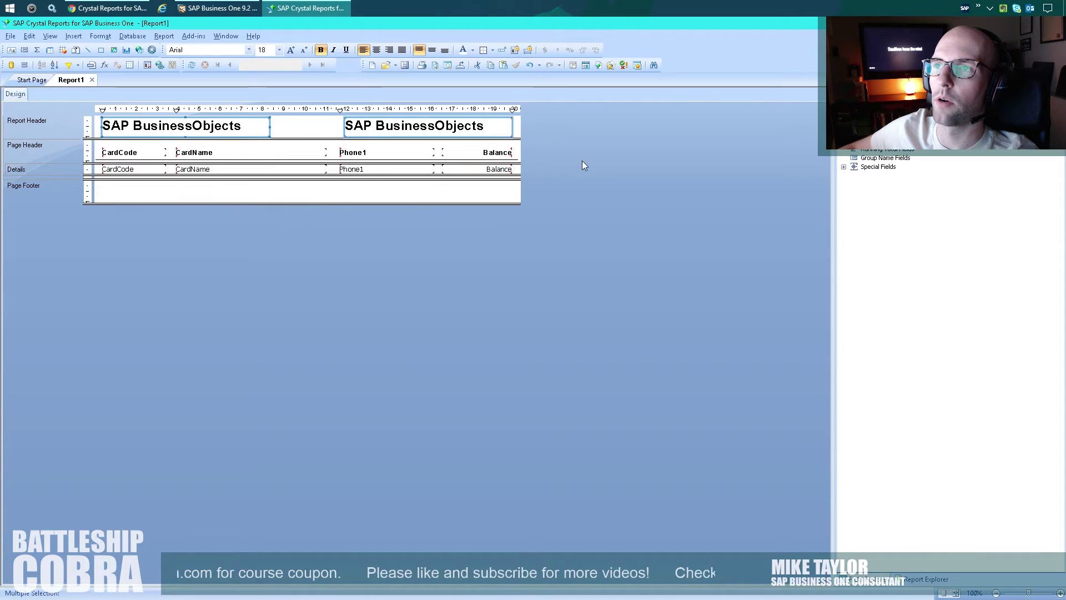
left_click(581, 164)
Retype the right title as 'Customer Report' and right-align its text.
double_click(496, 123)
left_click_drag(496, 123, 316, 122)
type("C")
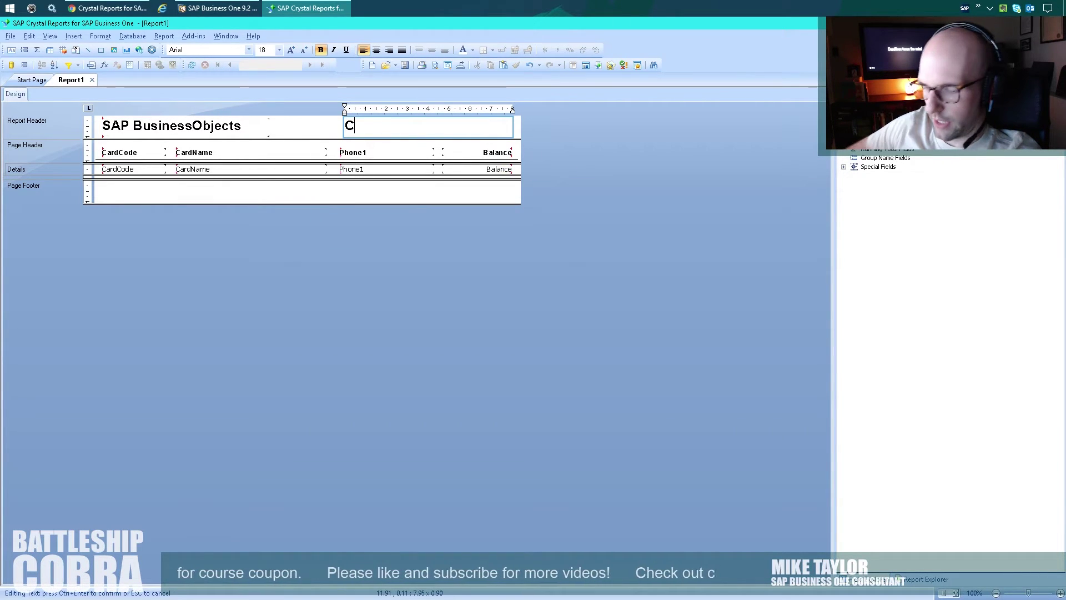
type("ustomer Report")
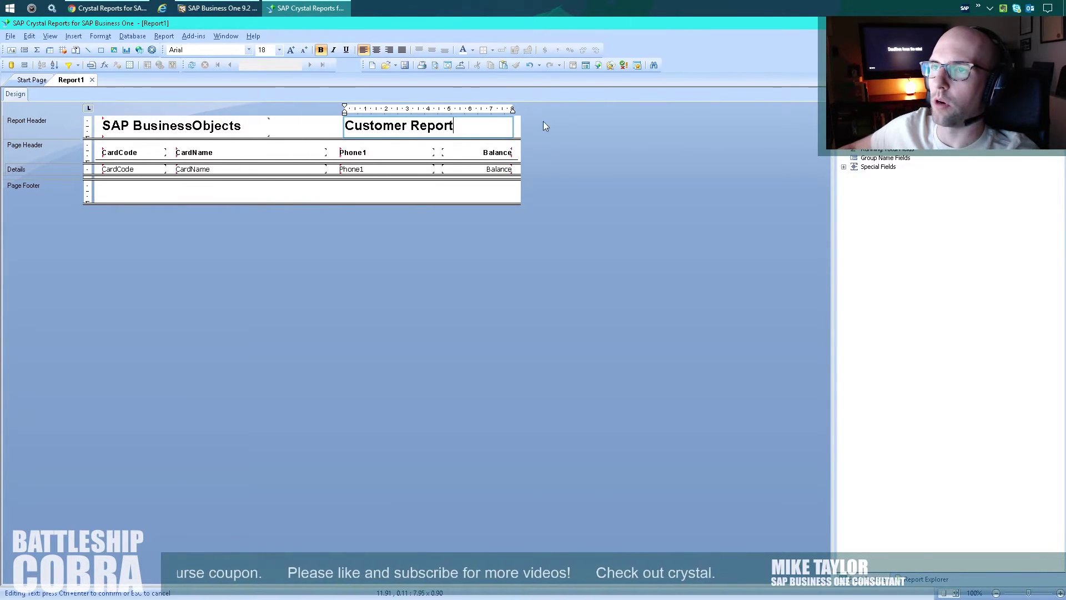
left_click(544, 121)
left_click(459, 133)
left_click(389, 50)
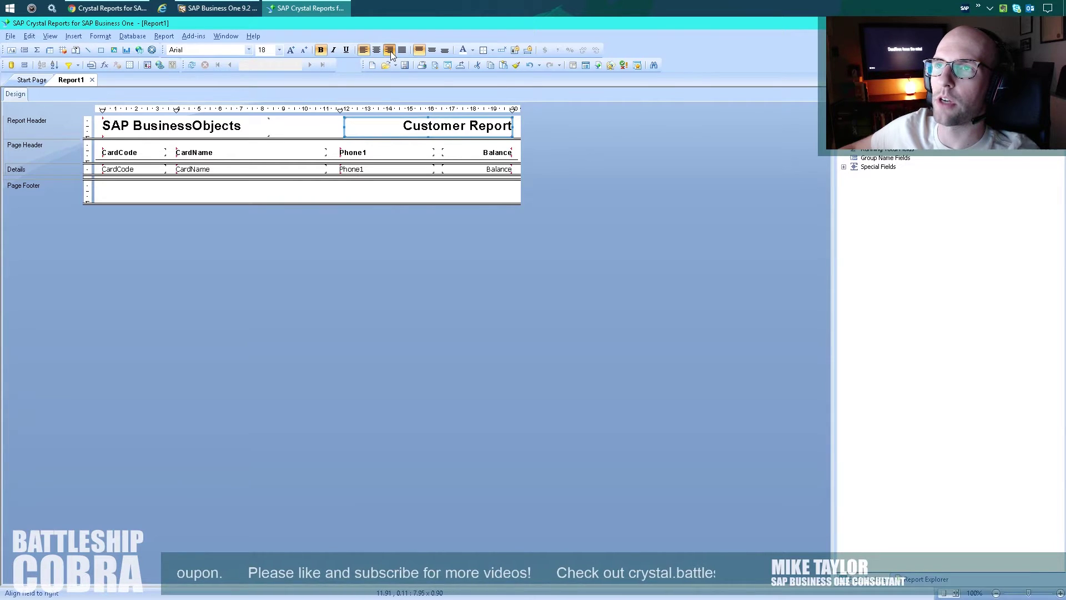
left_click(560, 171)
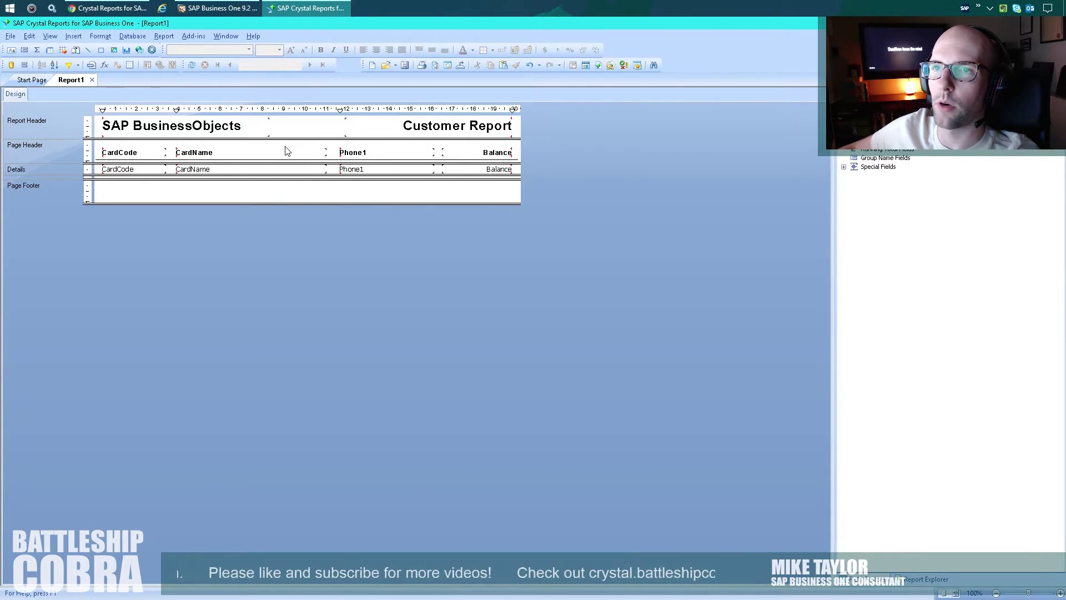
Nudge the four column headings and underline upward and shorten the Page Header.
left_click_drag(430, 159, 133, 157)
key("Down")
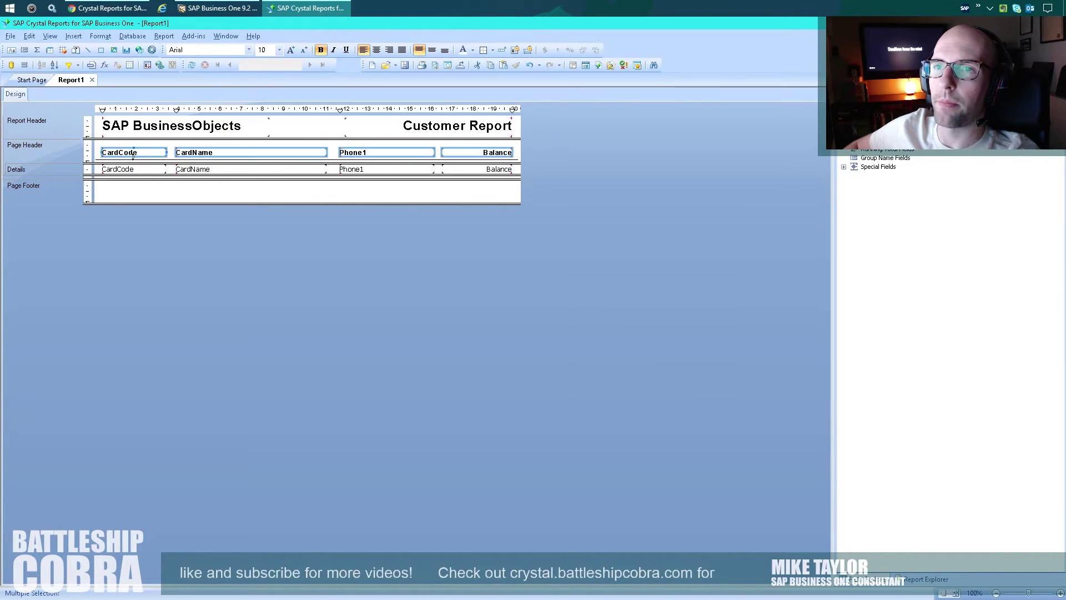
left_click(175, 161, "ctrl")
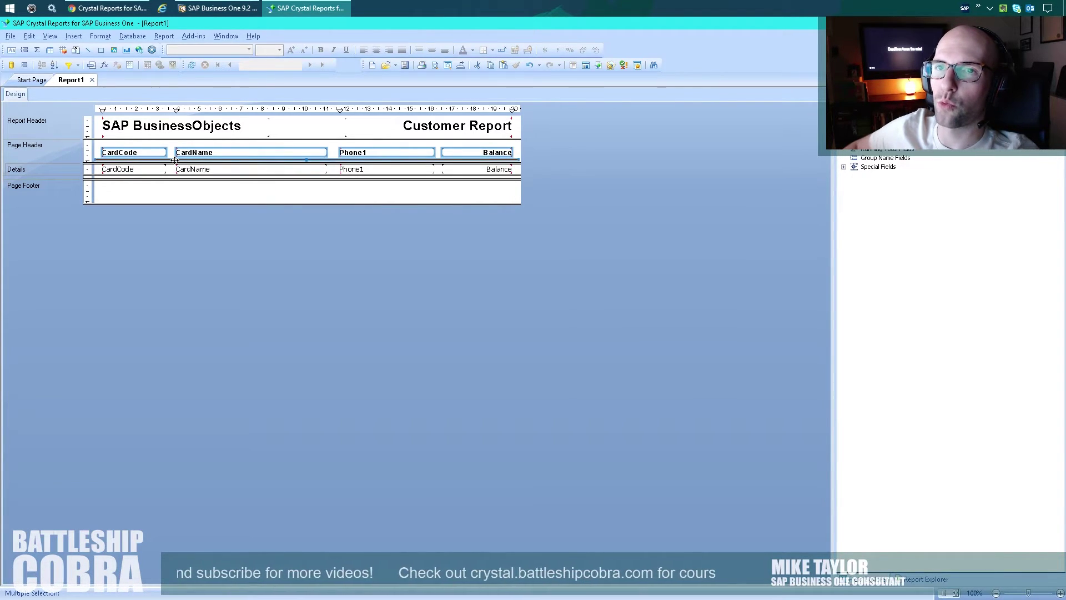
key("Up")
key("Up")
key("Up")
key("Up")
key("Up")
key("Up")
key("Up")
left_click(581, 161)
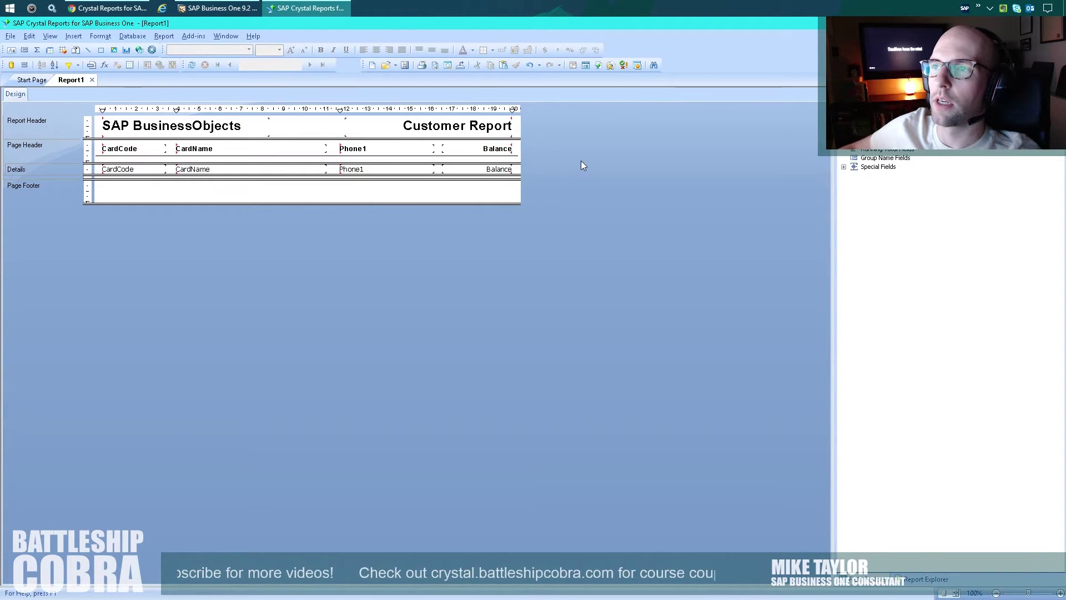
left_click_drag(508, 163, 508, 160)
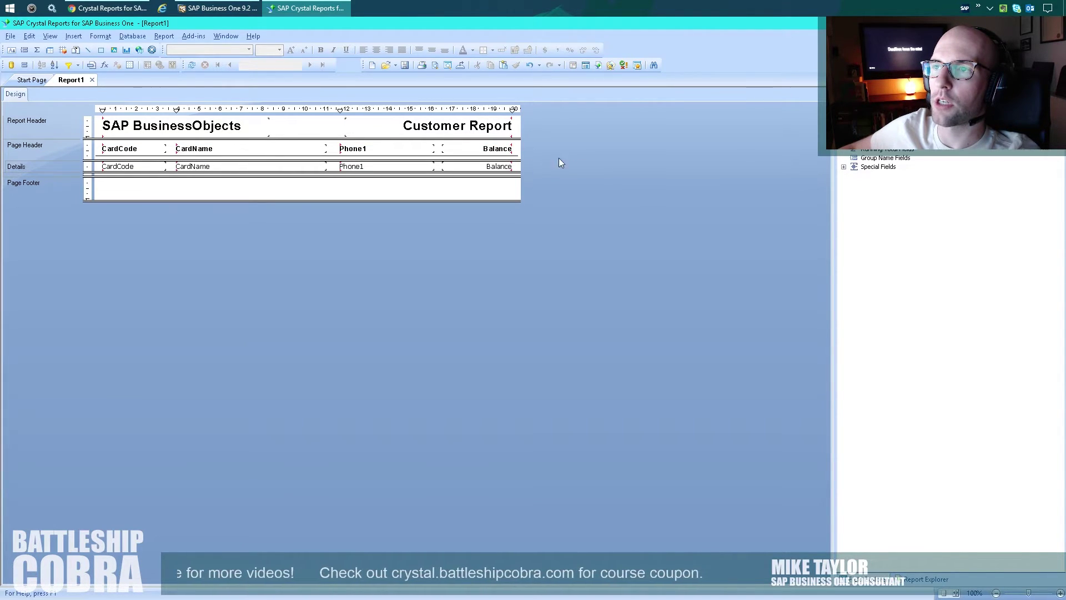
Draw a line across the Page Footer, place Page N of M at its right, and refresh.
left_click(512, 157)
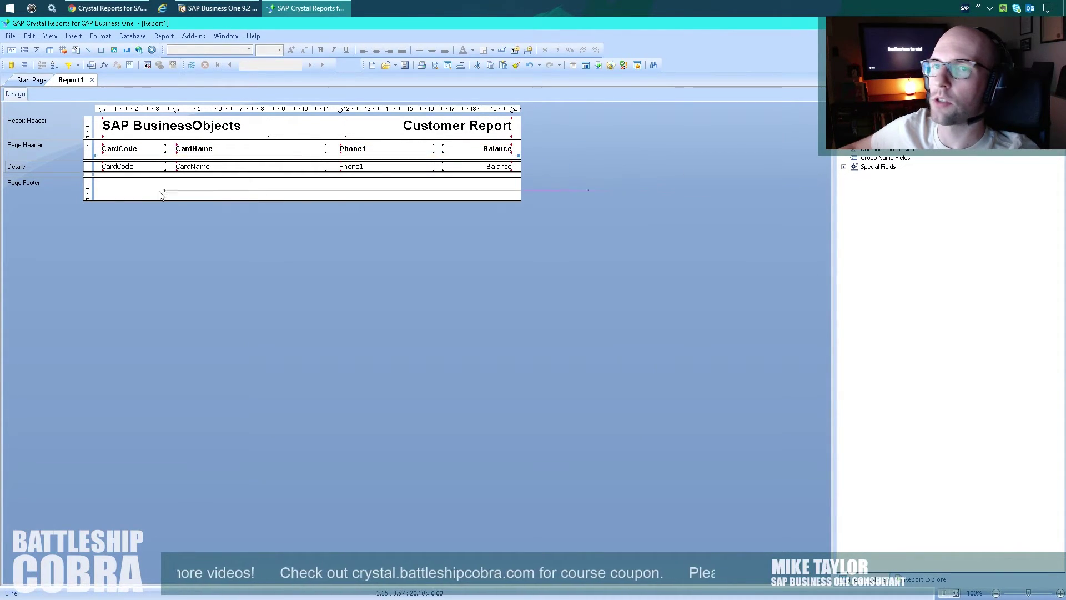
left_click_drag(100, 188, 97, 188)
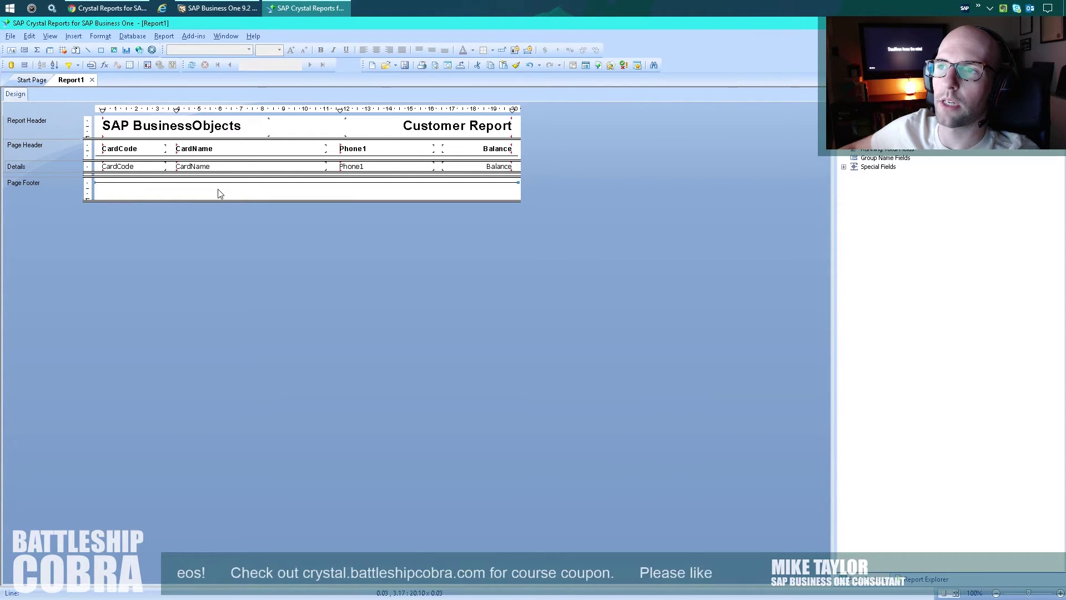
left_click(844, 167)
left_click_drag(899, 309, 384, 179)
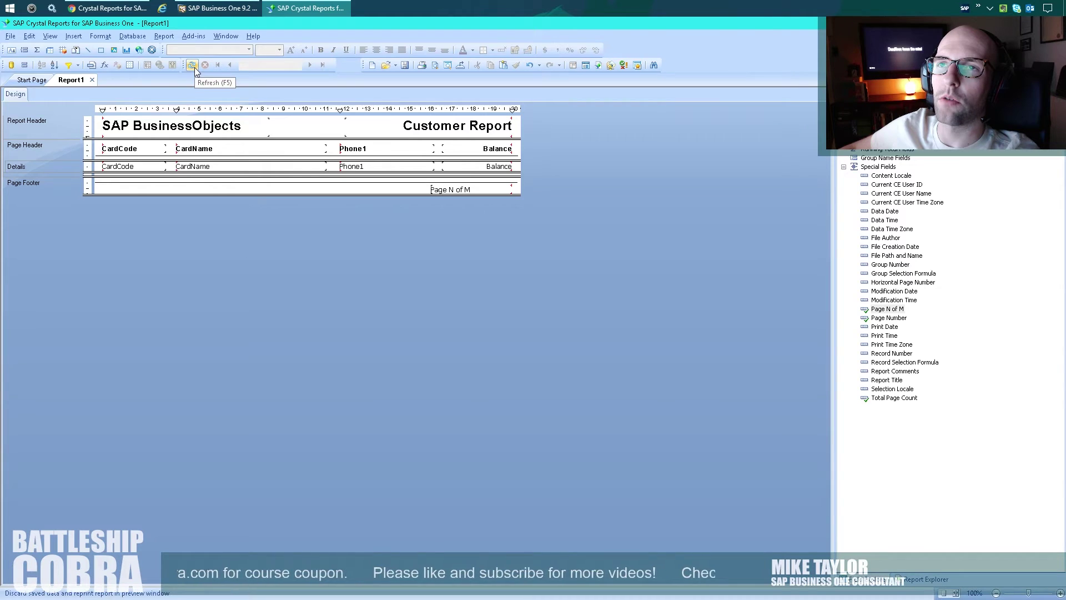
key("F5")
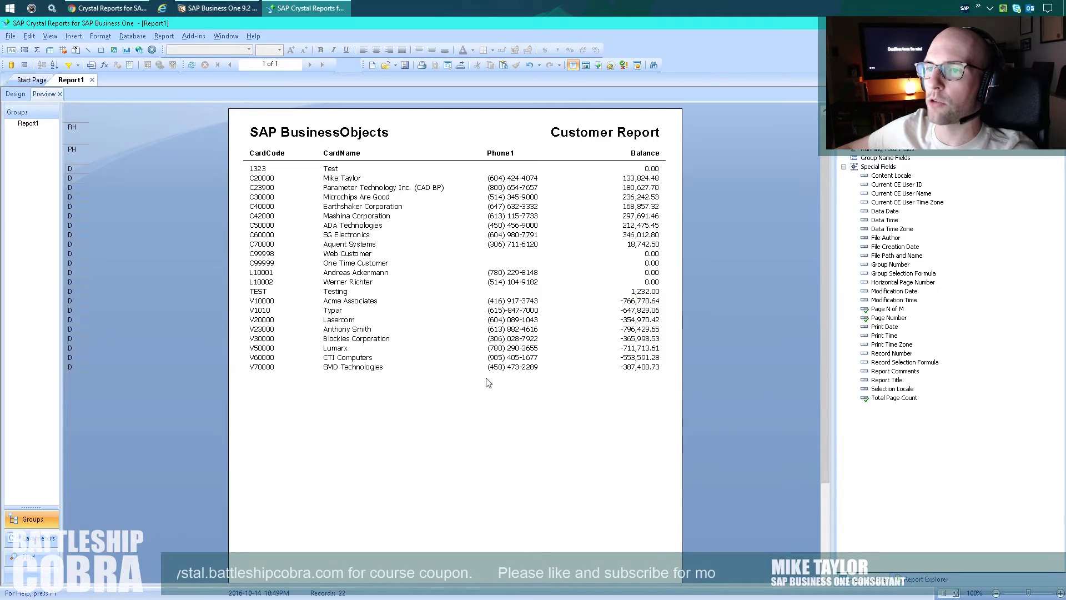
Scroll through the 22-record Customer Report preview and back up.
scroll(488, 383, "down", 3)
scroll(458, 411, "up", 3)
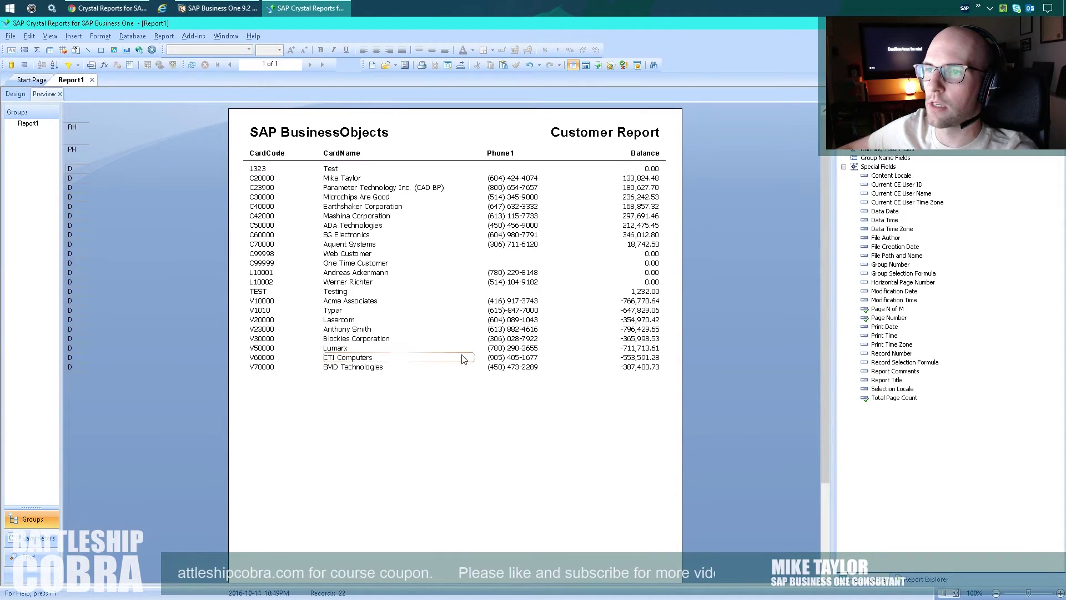
Save the report as BP_Report_Example.
left_click(11, 37)
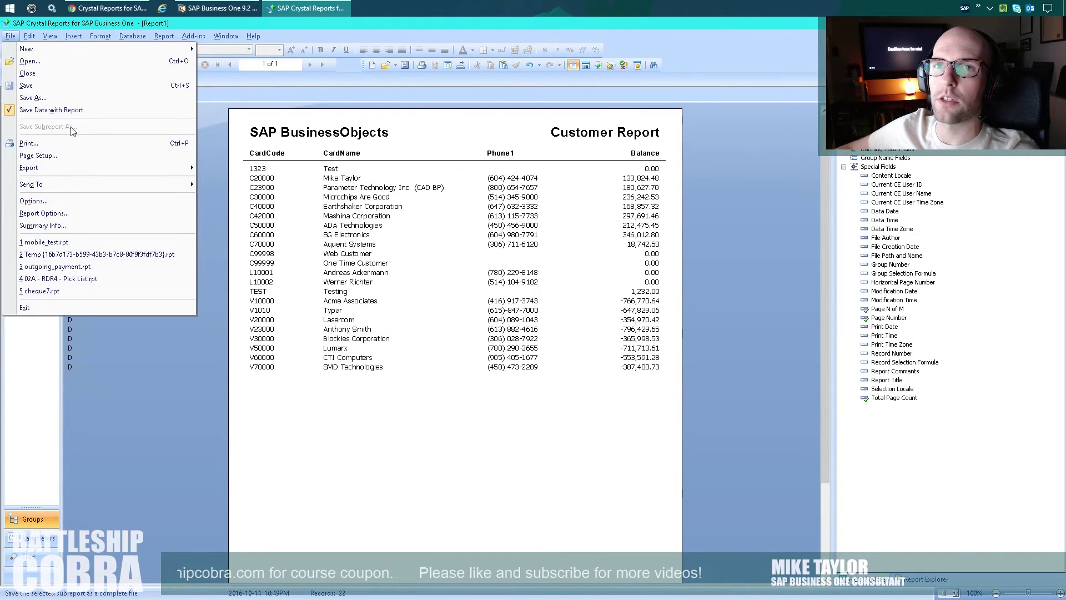
left_click(44, 94)
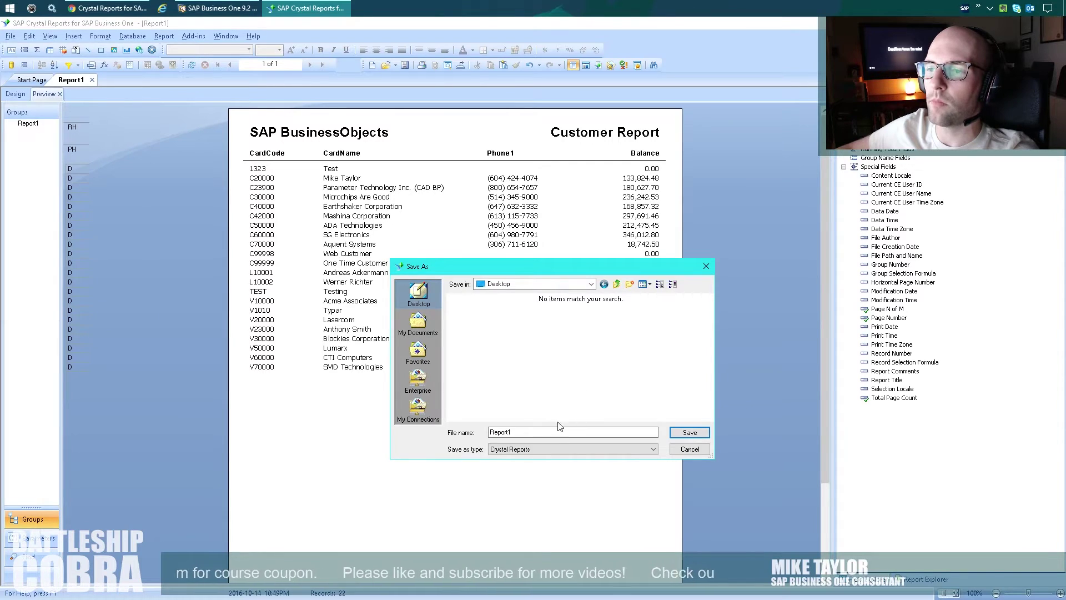
double_click(524, 431)
type("BP")
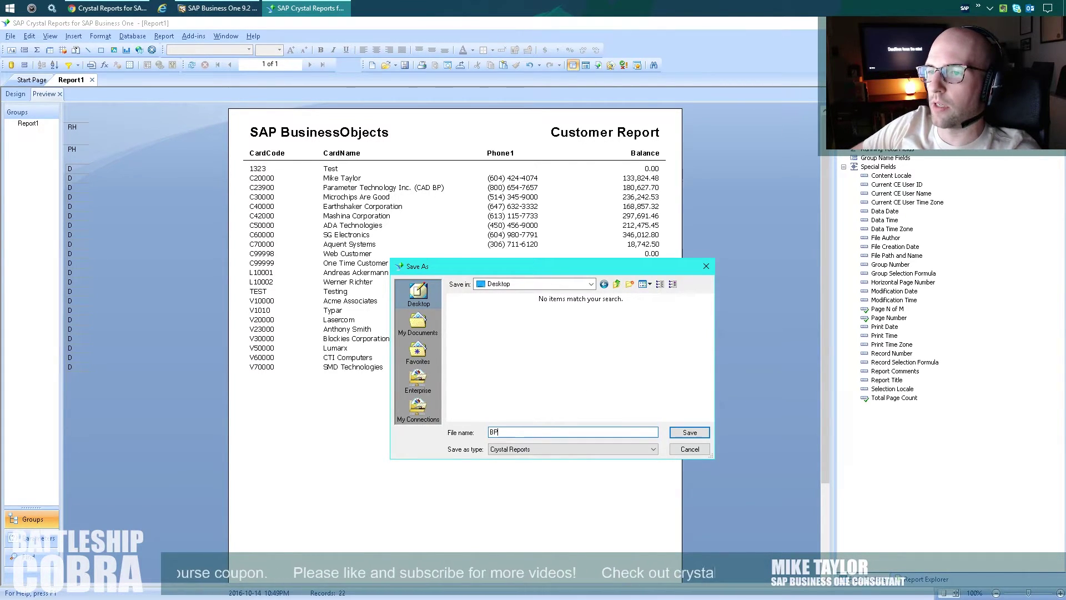
type("_Report_Example")
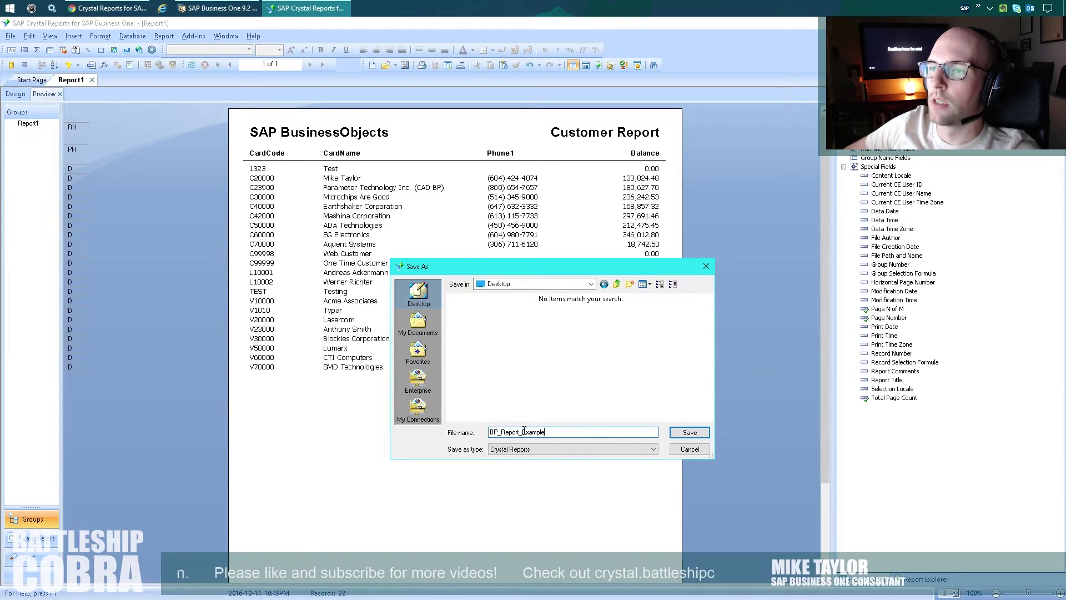
key("Return")
Change the report's Summary Info title to 'BP Customer Report'.
left_click(11, 35)
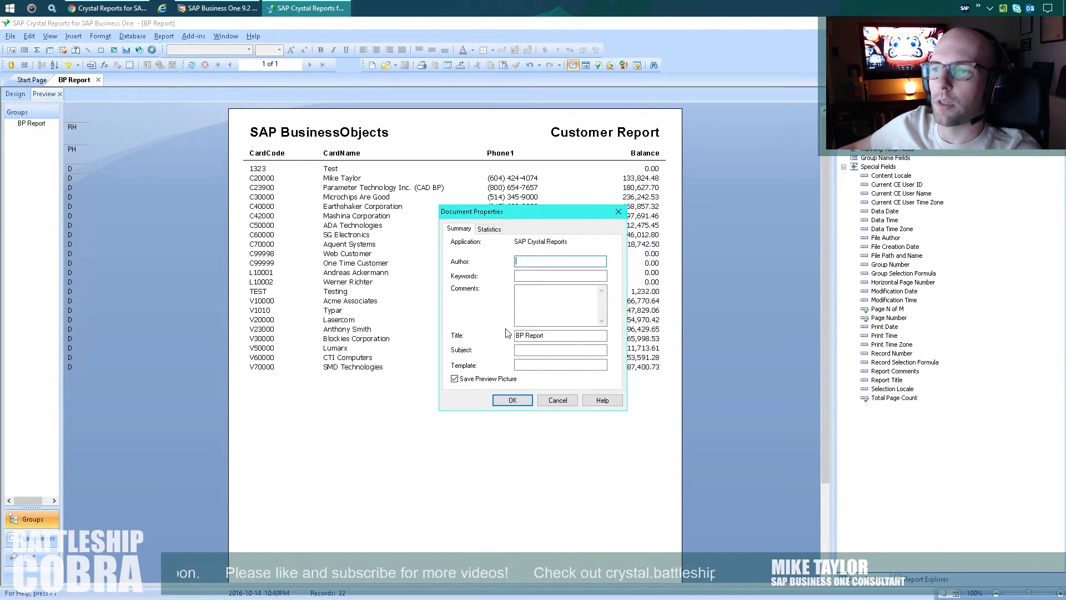
left_click(526, 335)
type("Customer")
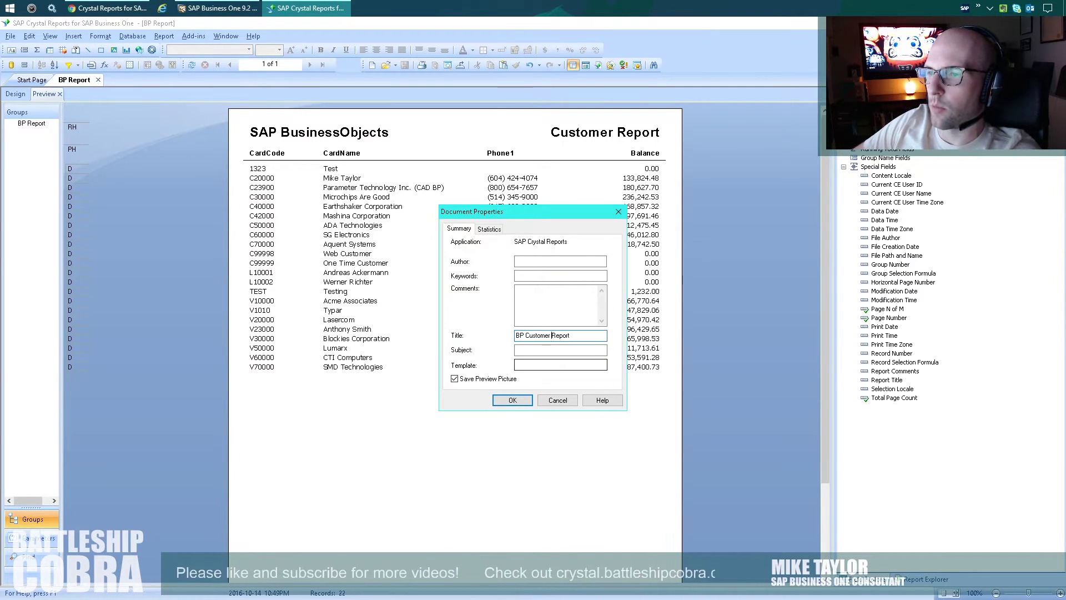
key("Return")
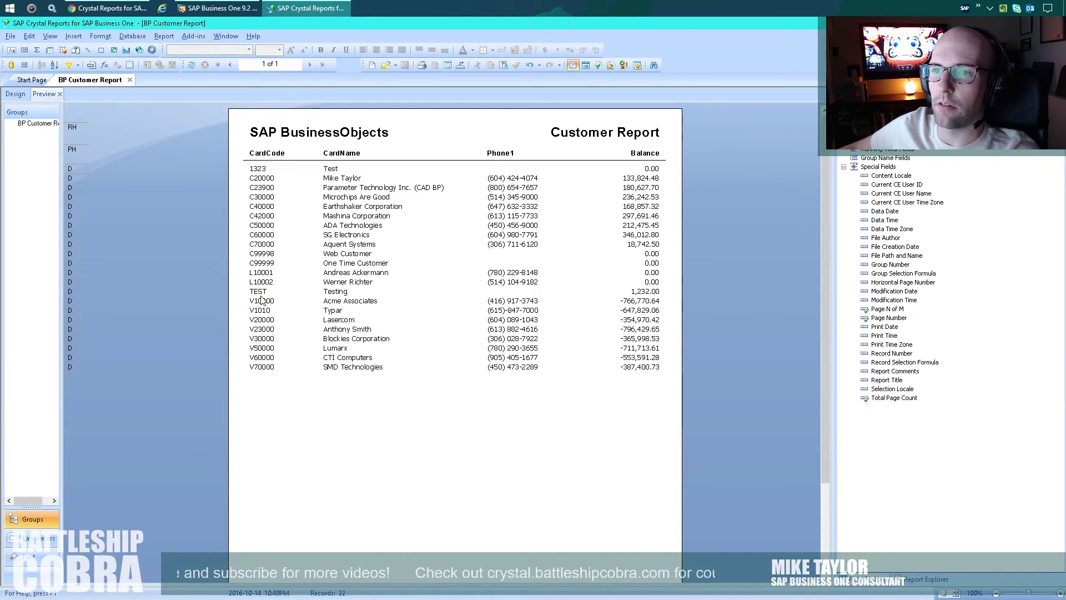
left_click(213, 8)
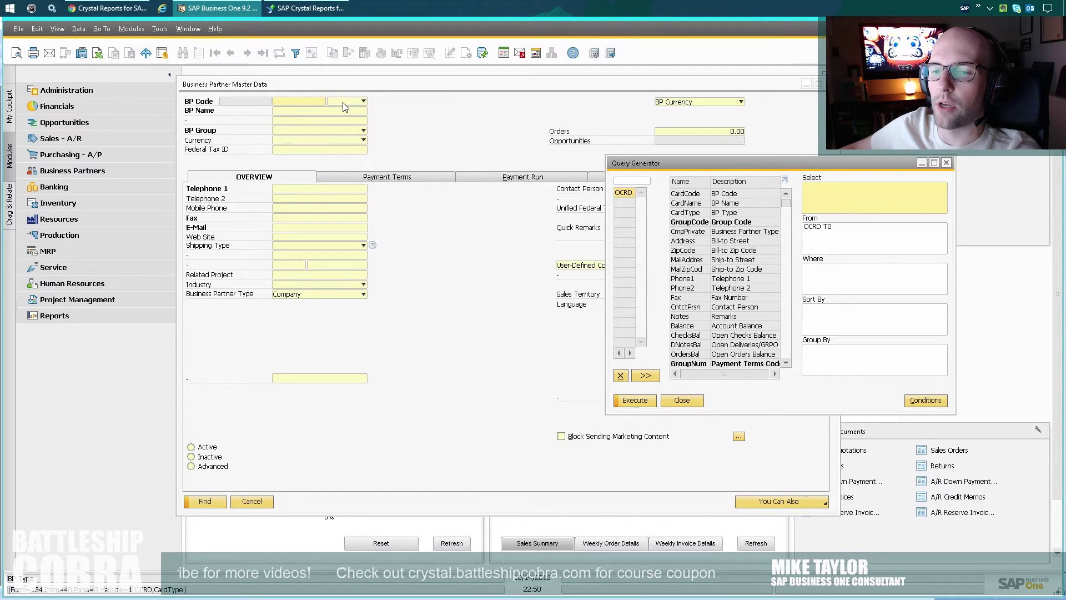
double_click(422, 33)
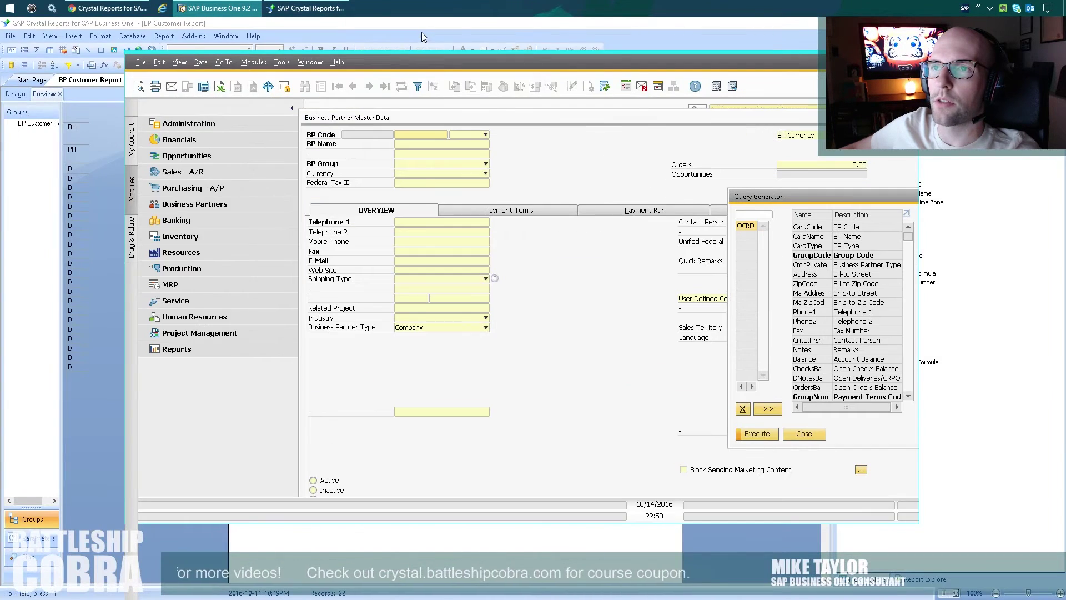
left_click(471, 138)
left_click(512, 120)
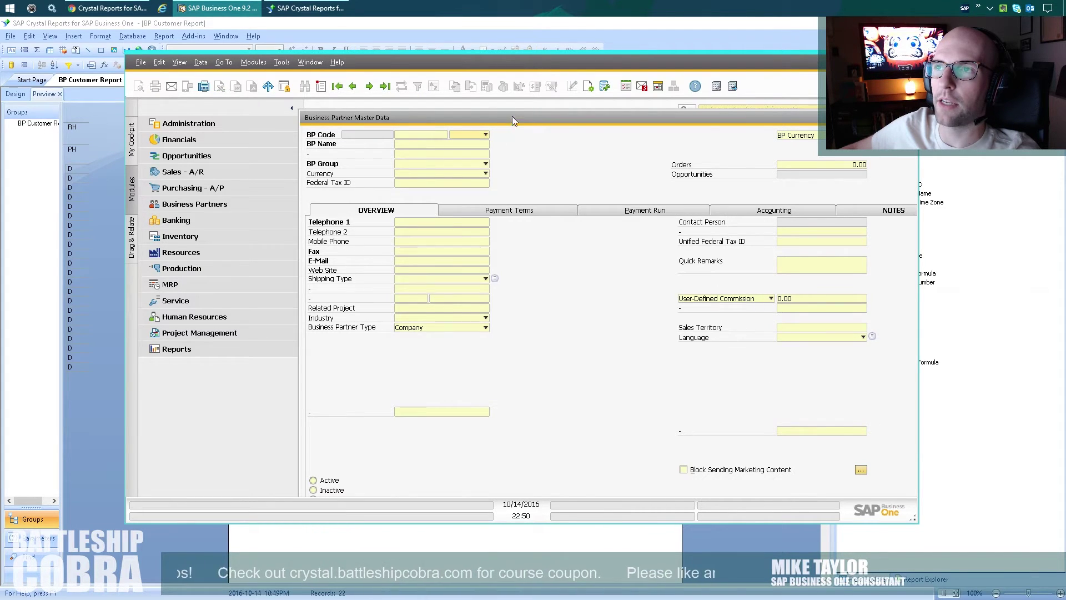
double_click(522, 66)
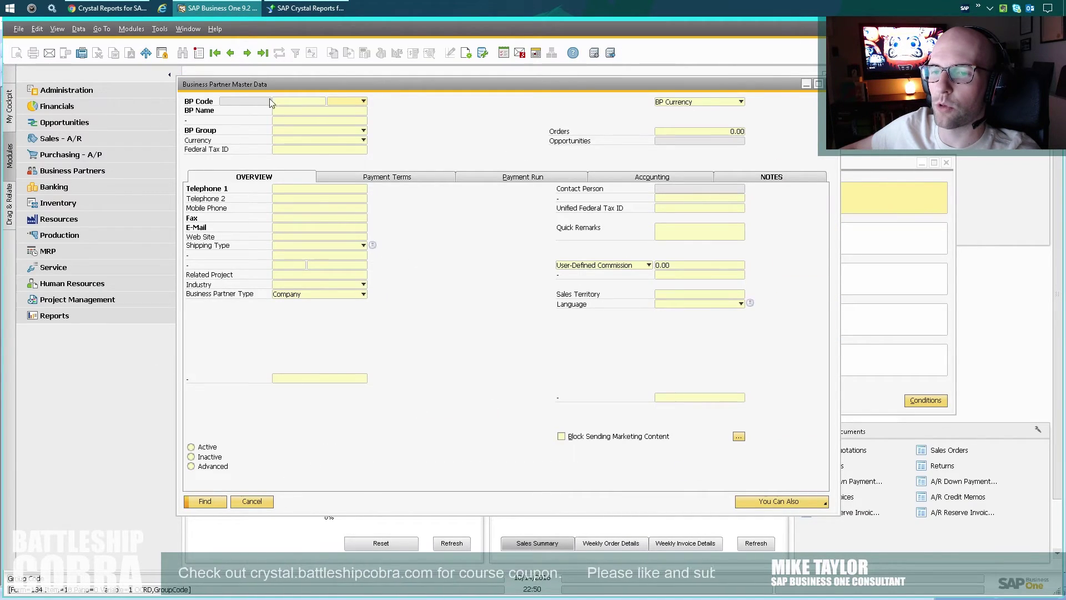
left_click(282, 12)
Filter the report with Select Expert to CardType equal to C and refresh the data.
left_click(158, 37)
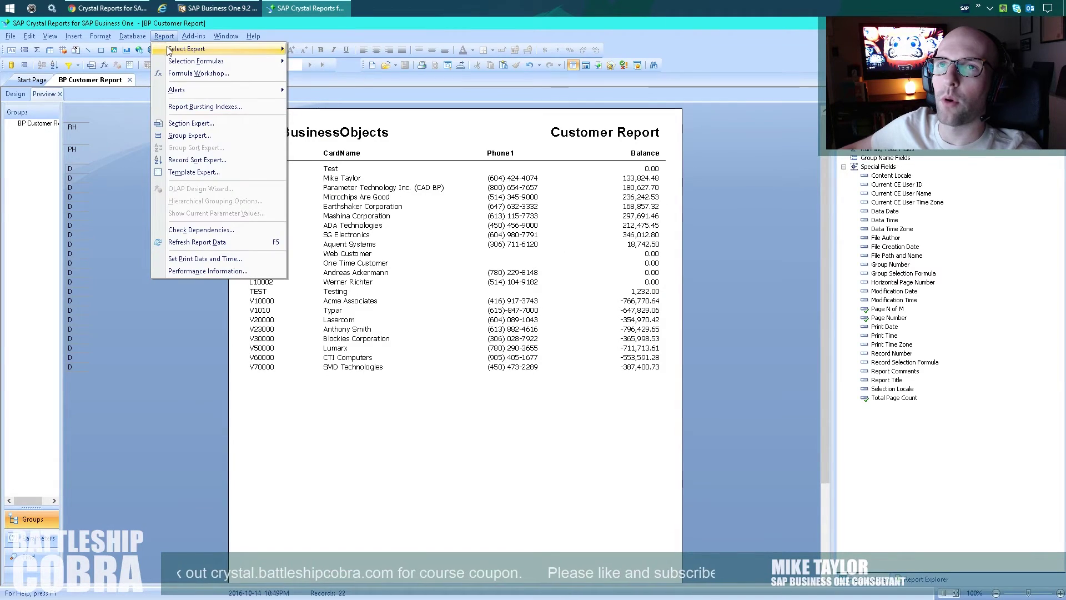
left_click(302, 49)
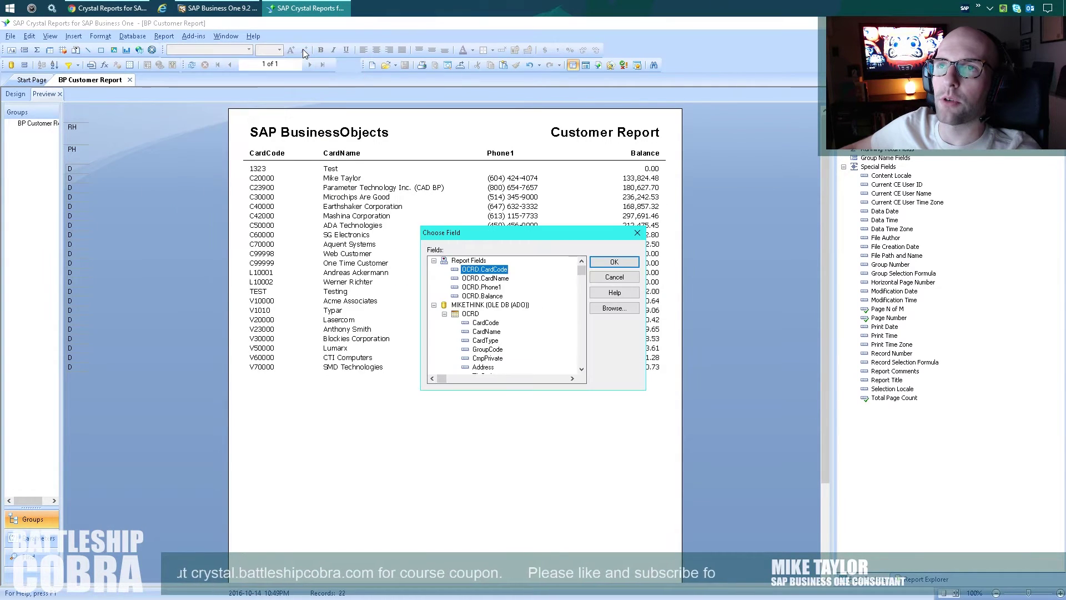
double_click(493, 341)
left_click(408, 246)
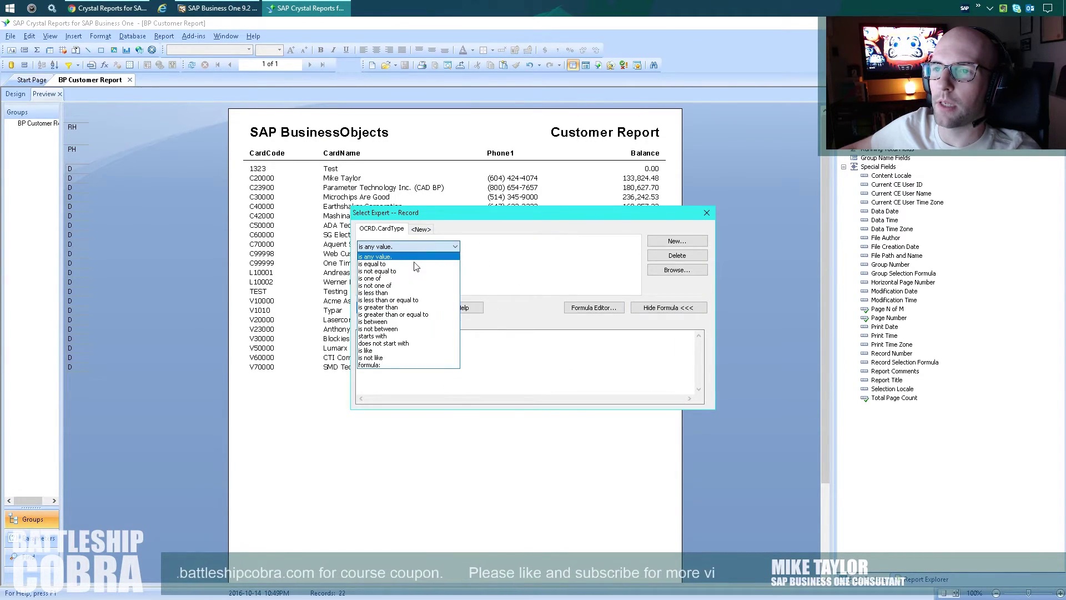
left_click(416, 265)
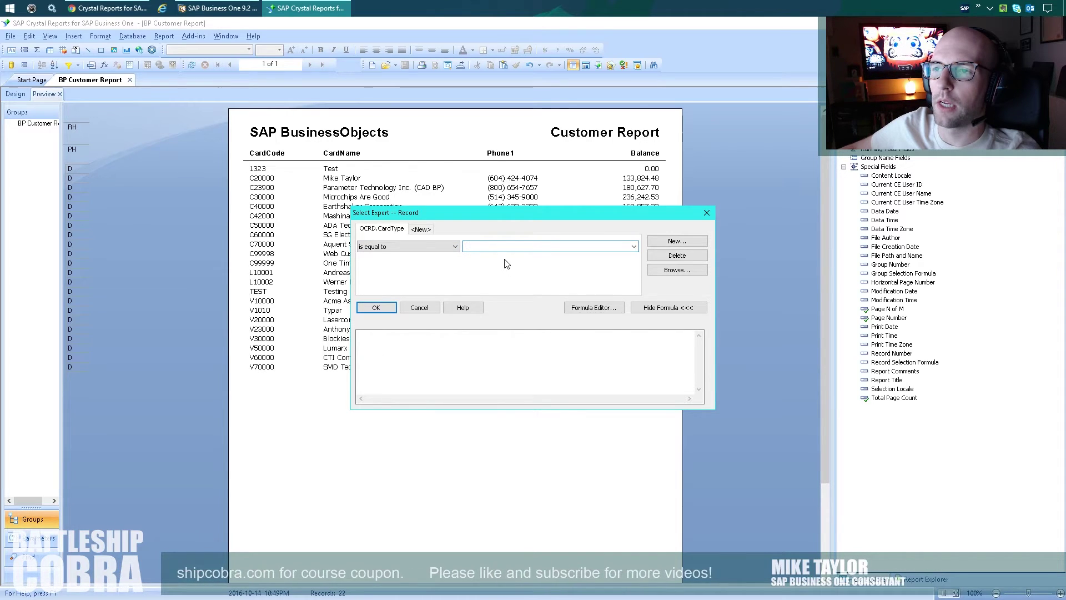
type("C")
left_click(634, 246)
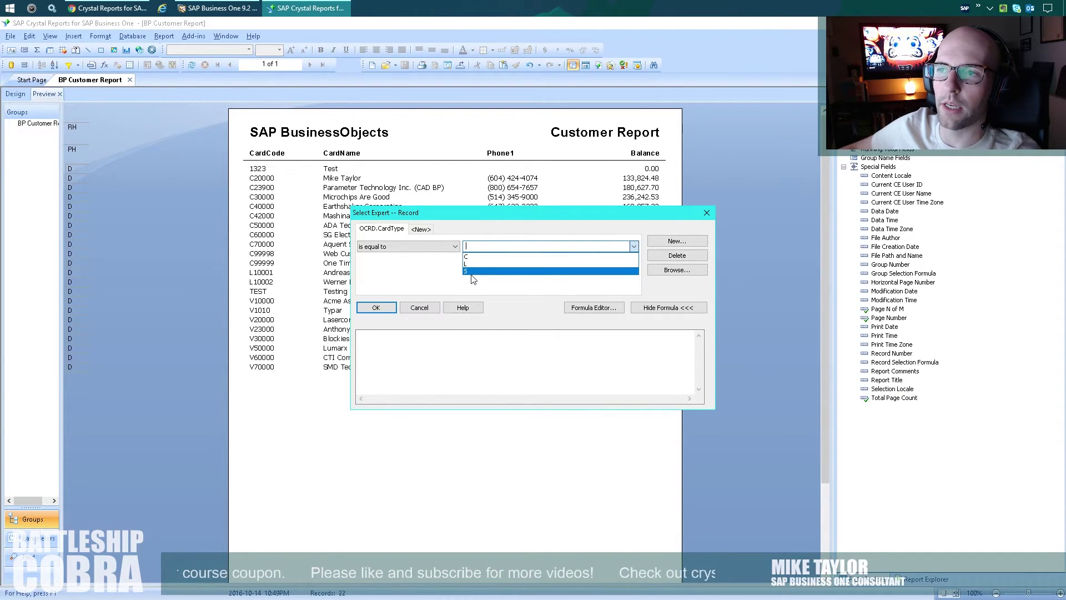
left_click(473, 257)
left_click(376, 307)
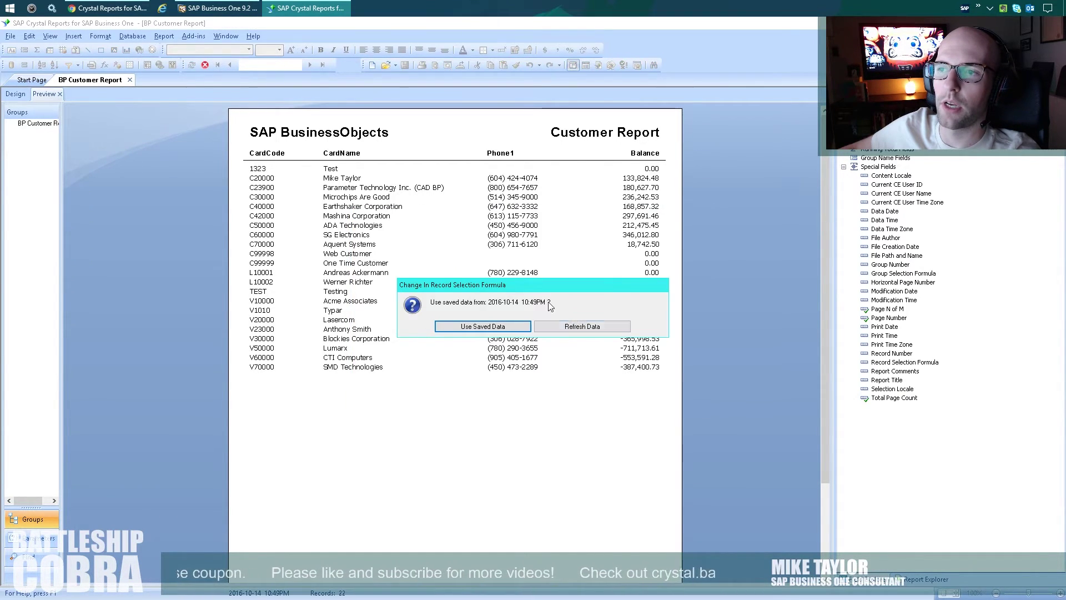
left_click(538, 330)
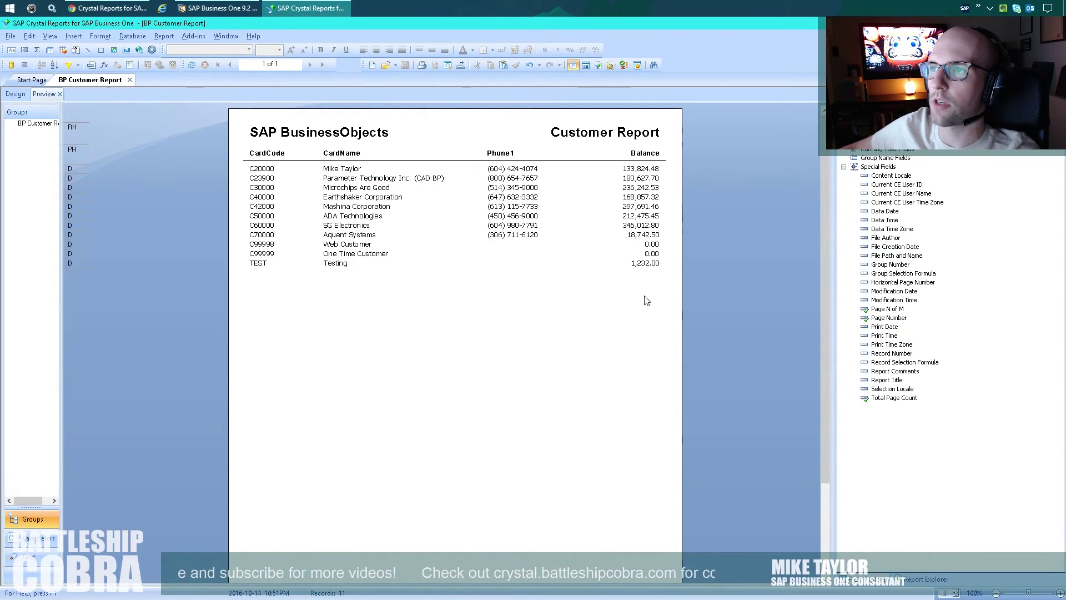
Format the Balance field to display a currency symbol.
right_click(640, 170)
left_click(663, 224)
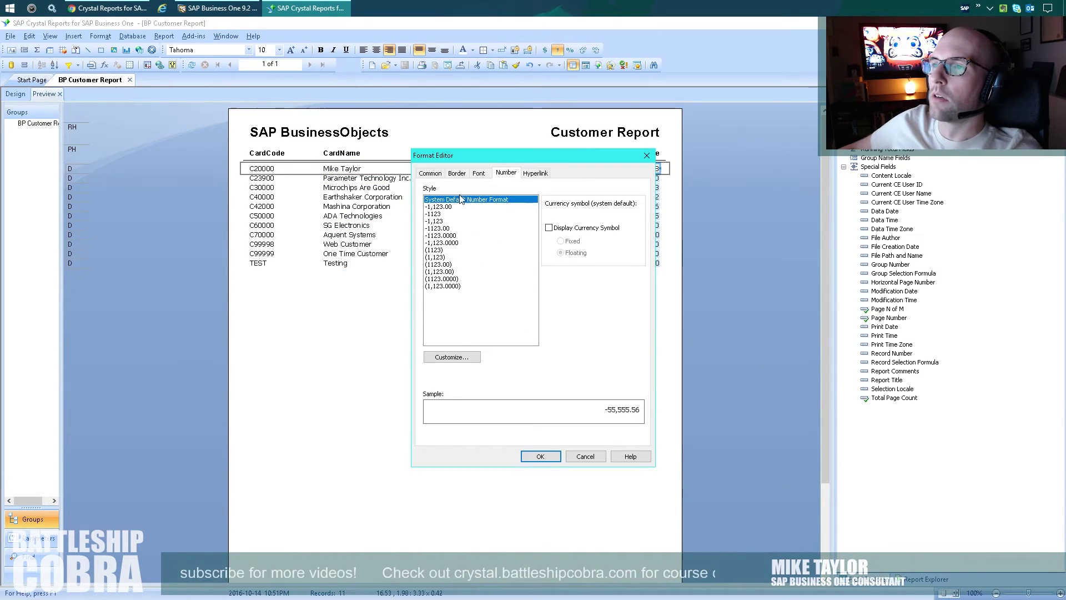
left_click(550, 228)
left_click(540, 457)
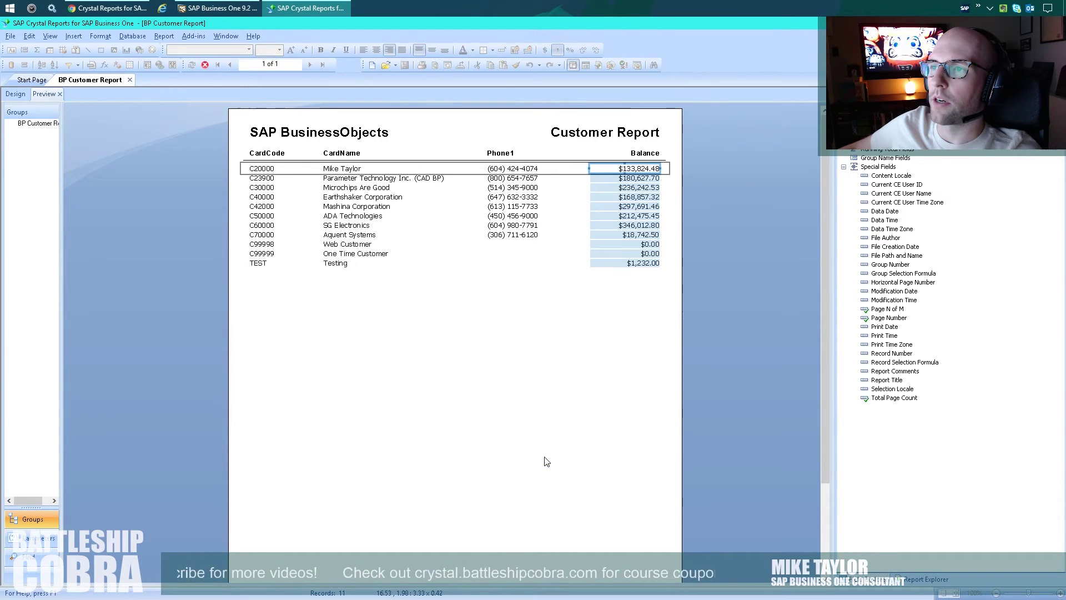
left_click(547, 462)
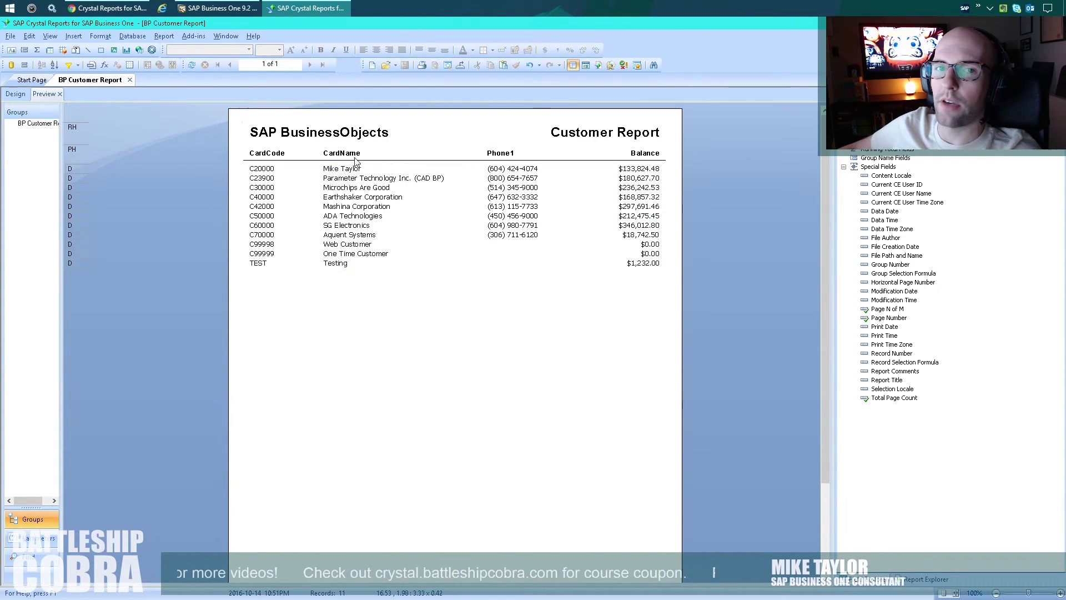
left_click(233, 11)
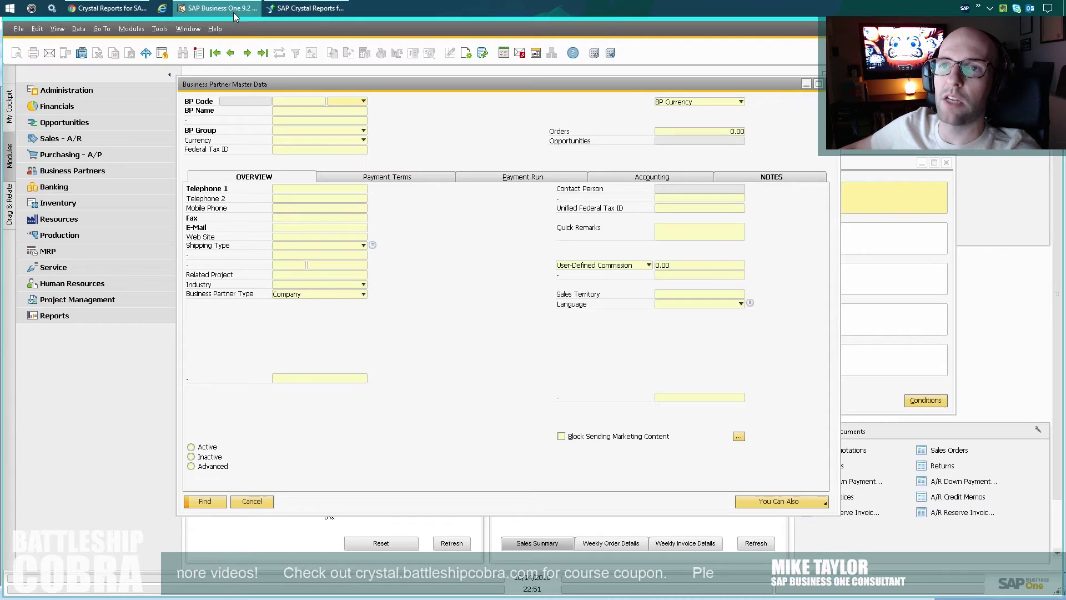
Open the Report and Layout Manager and import the file as a Report.
left_click(131, 29)
mouse_move(162, 46)
mouse_move(378, 90)
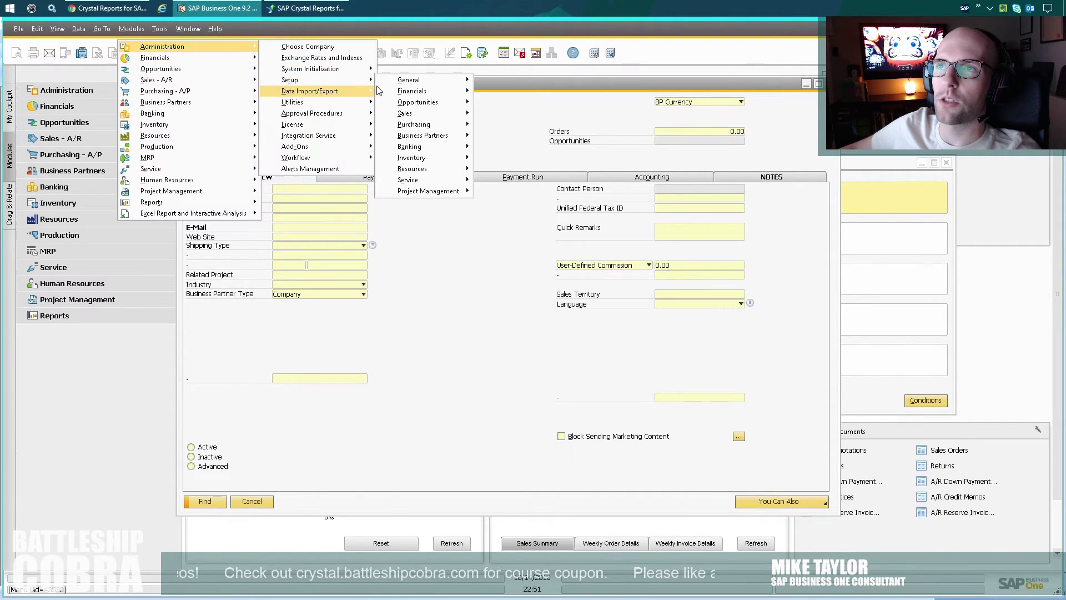
mouse_move(411, 80)
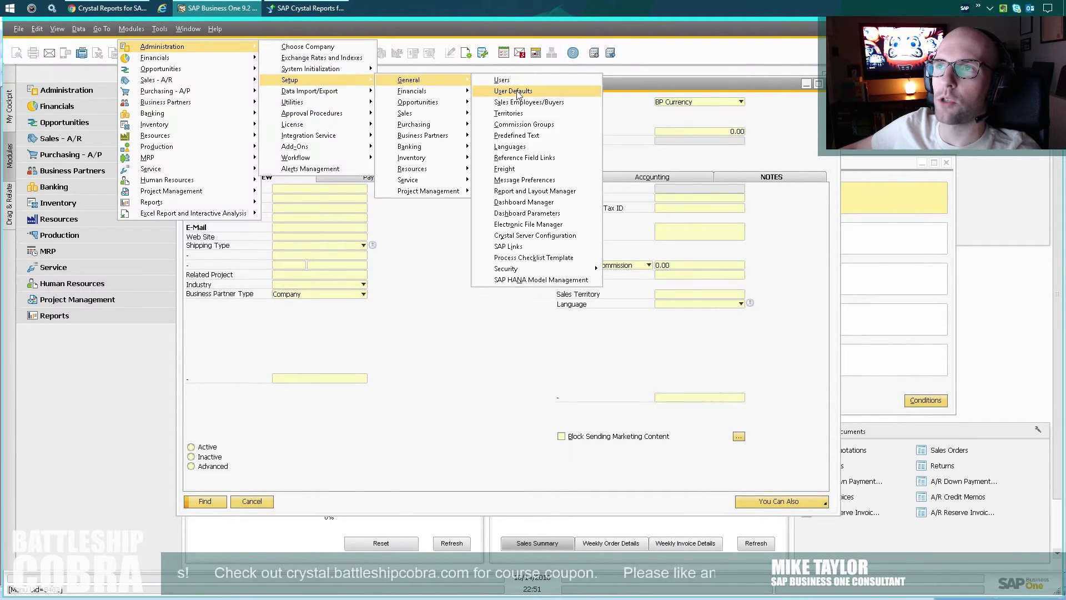
left_click(545, 192)
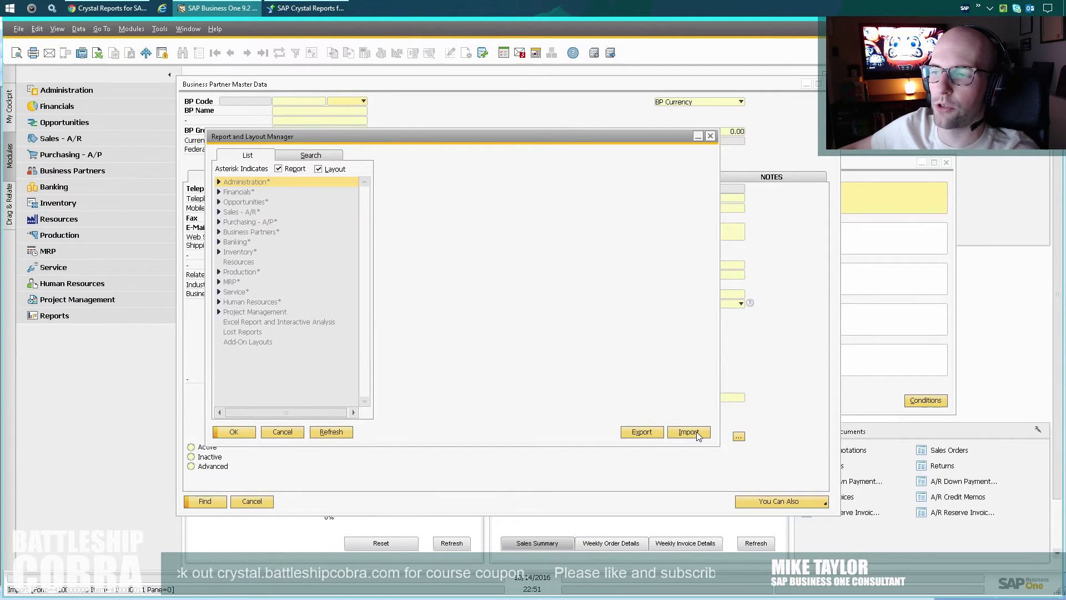
left_click(696, 432)
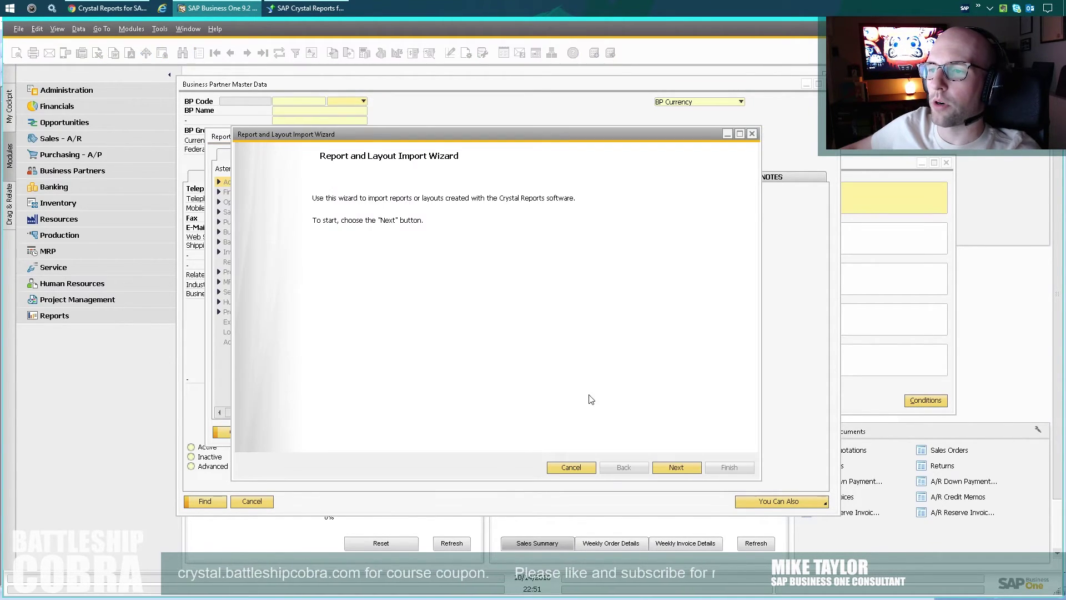
left_click(680, 466)
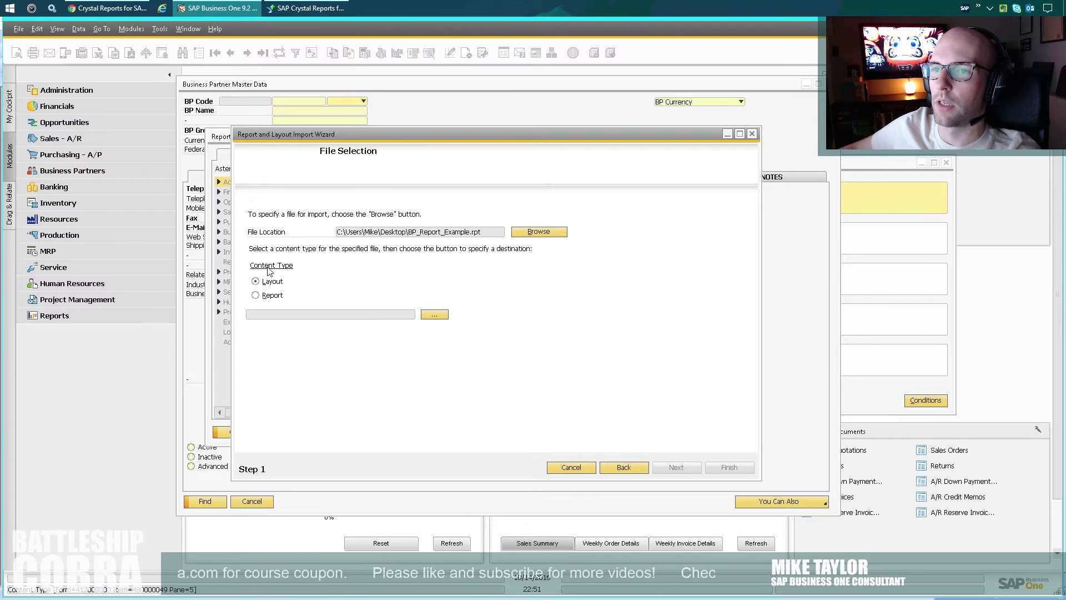
left_click(269, 296)
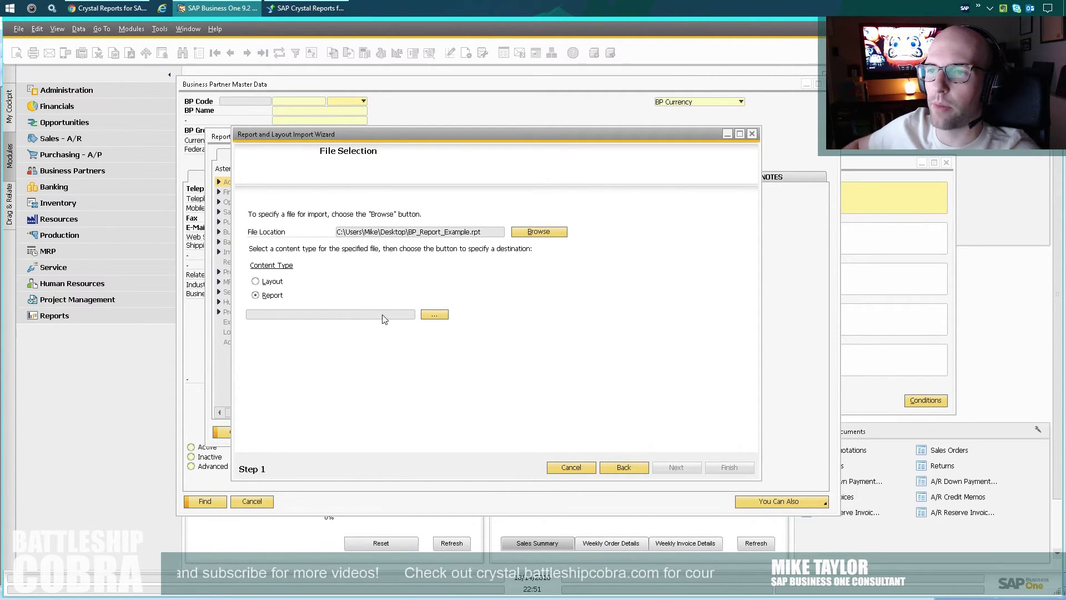
Place BP Customer Report under Business Partner Reports, finish the import, and close the manager.
left_click(435, 316)
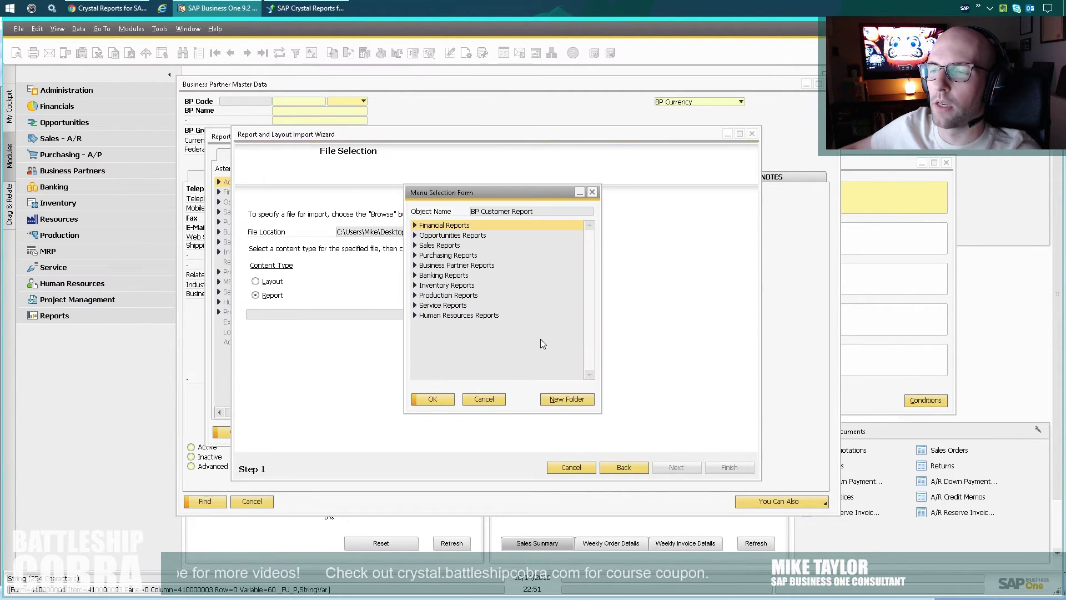
left_click(467, 265)
left_click(433, 399)
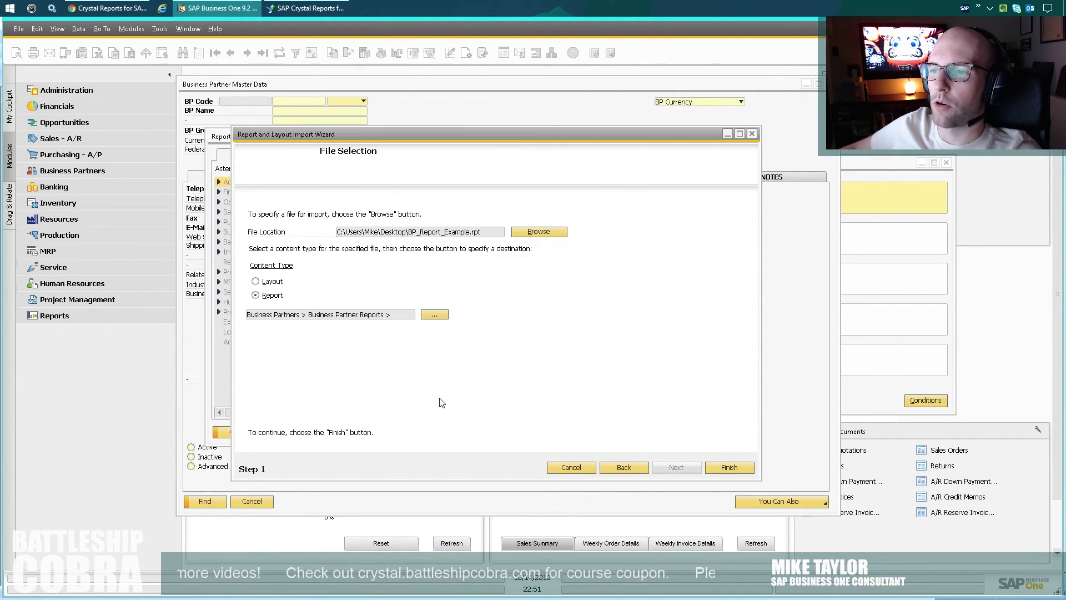
left_click(729, 469)
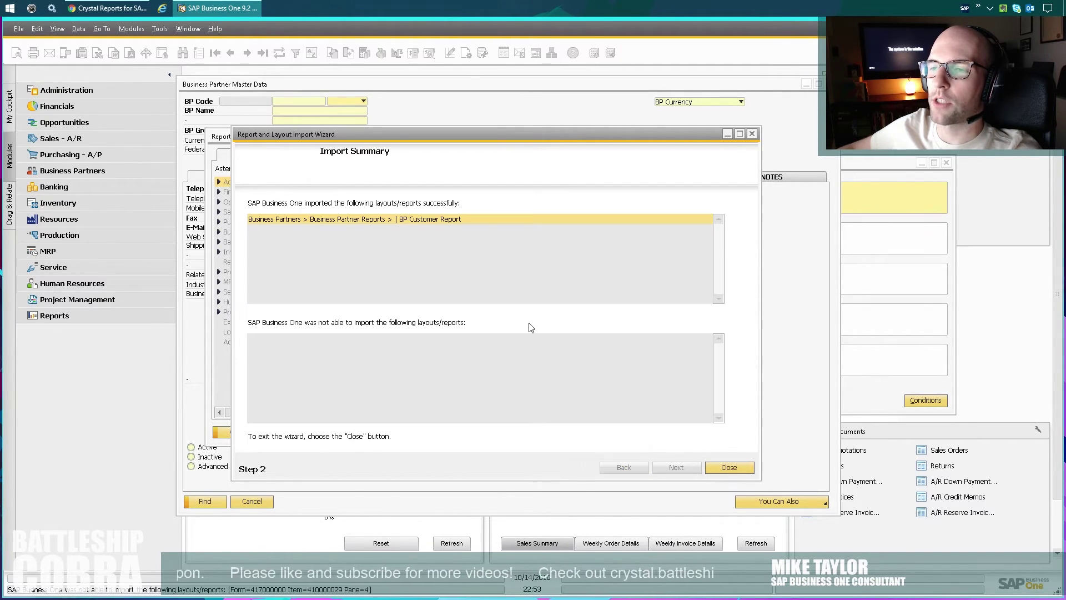
left_click(747, 471)
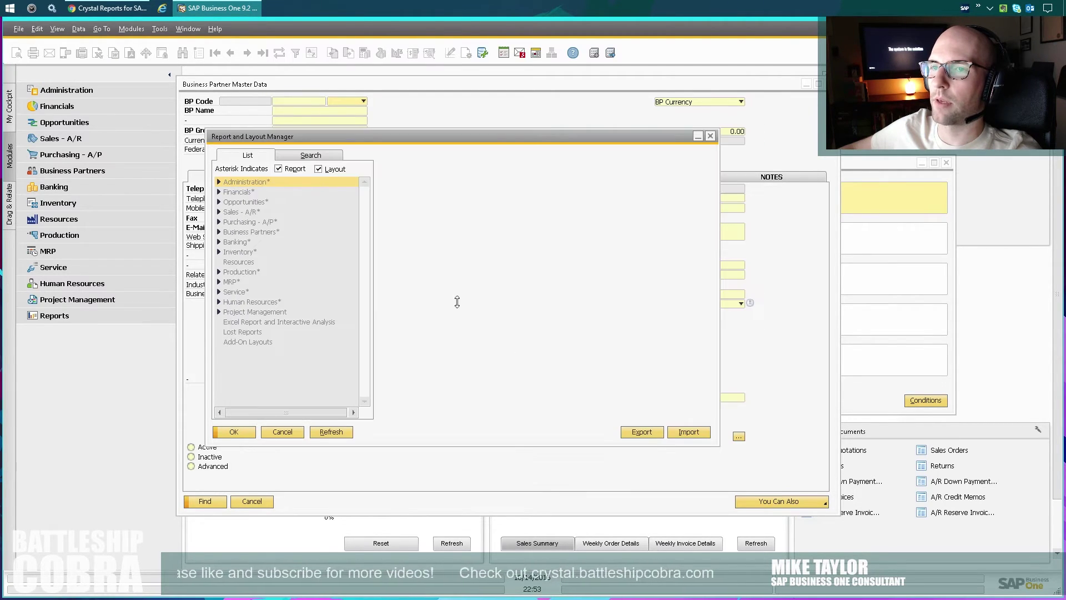
left_click(242, 432)
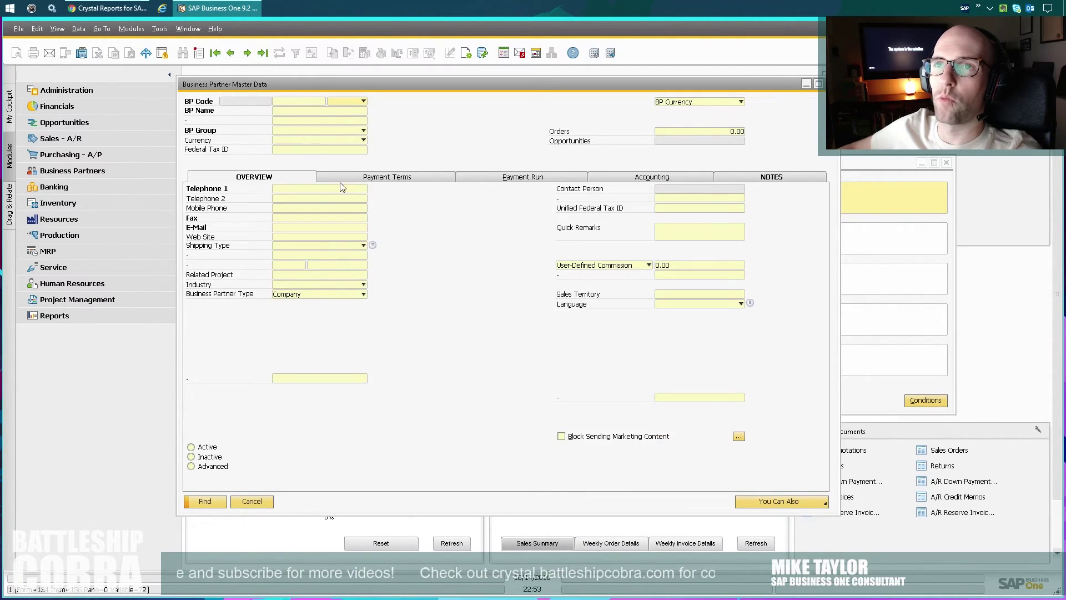
Close the master data form and run BP Customer Report from Business Partners > Business Partner Reports.
key("Escape")
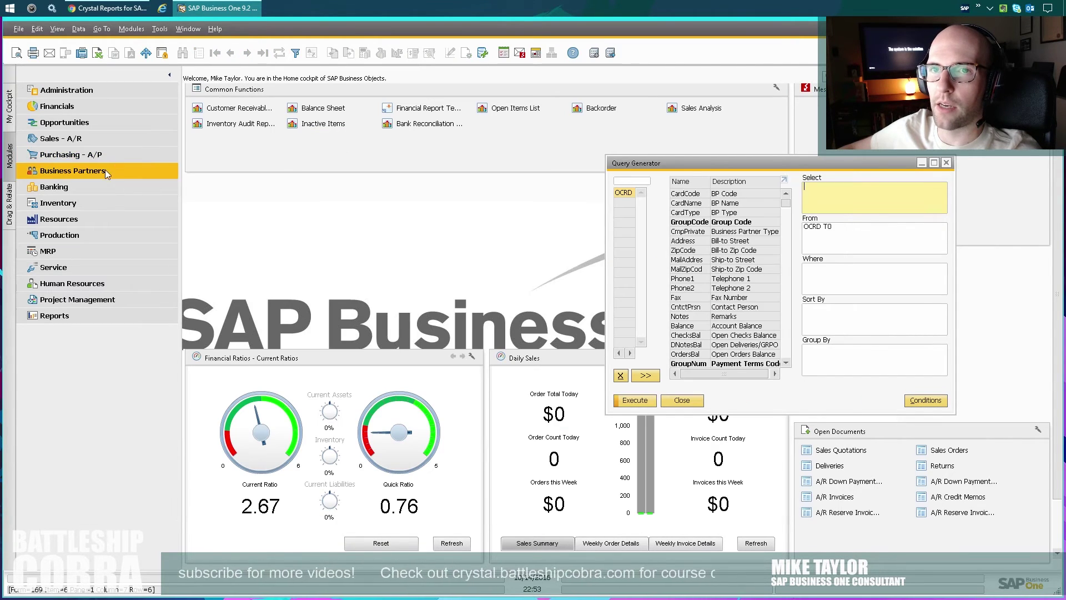
left_click(105, 170)
left_click(88, 271)
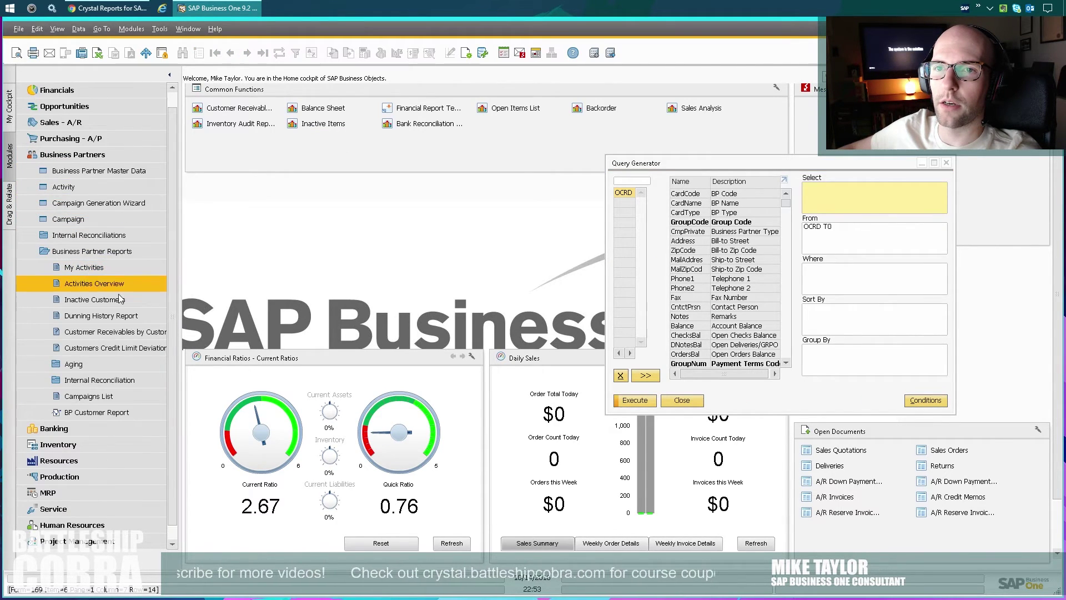
left_click(98, 415)
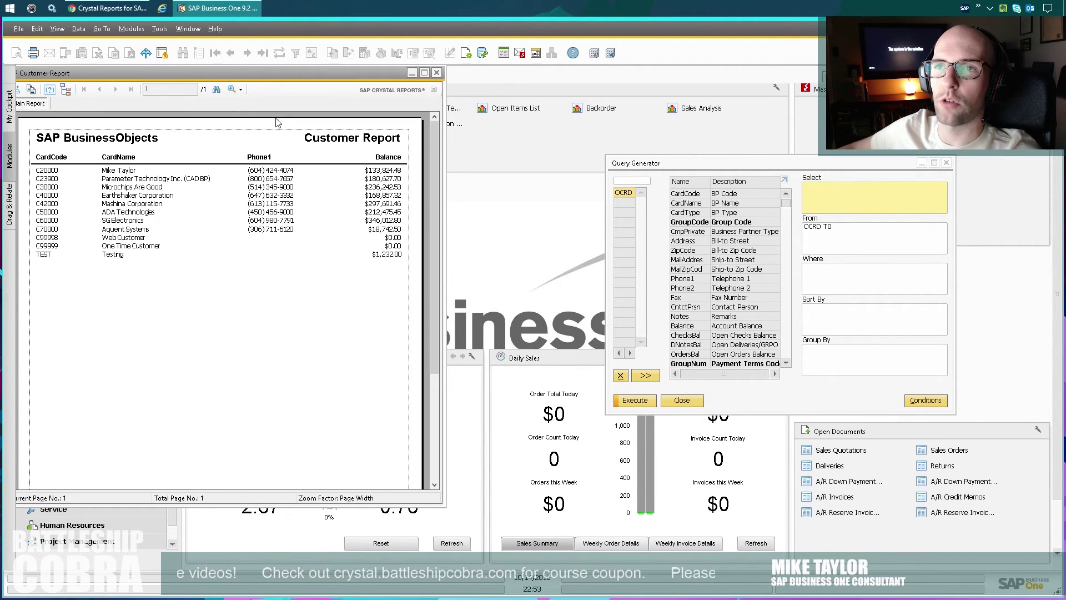
Move the report viewer and inspect the CardCode column and the C30000 row.
left_click_drag(280, 78, 388, 107)
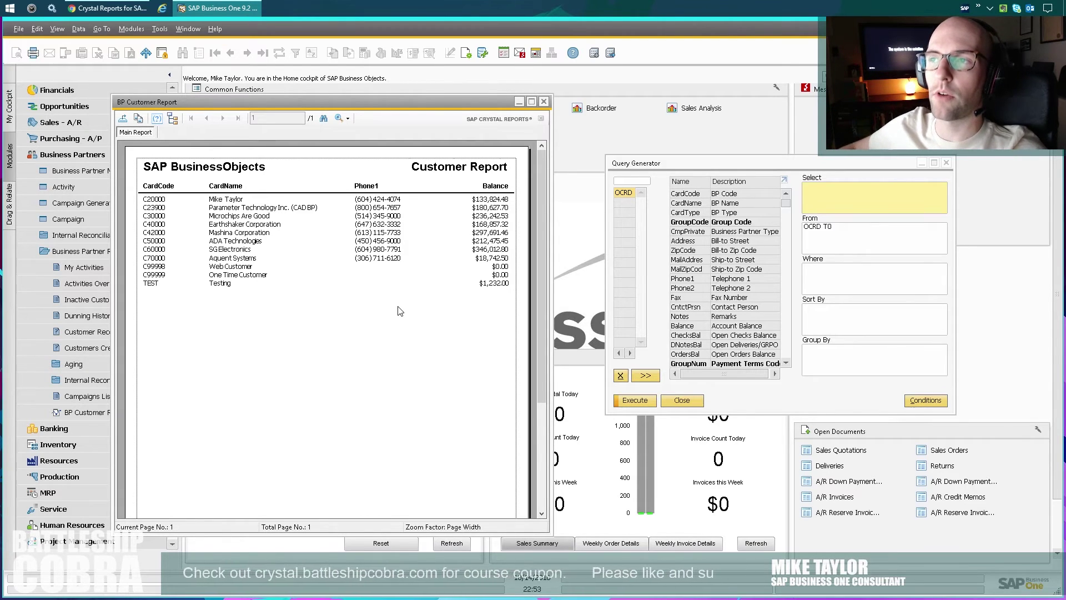
left_click(157, 201)
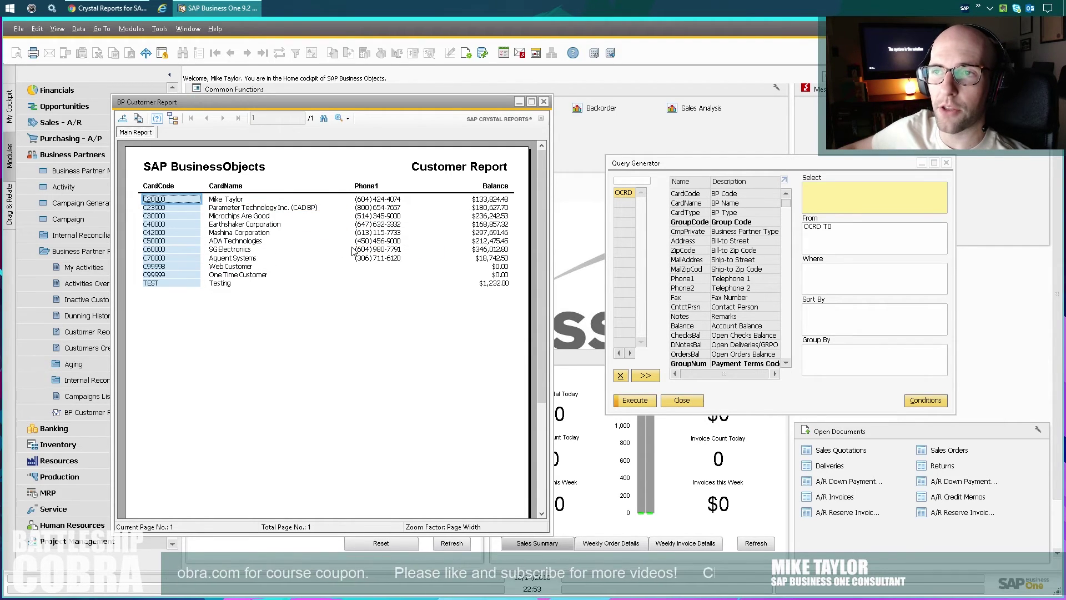
left_click(284, 358)
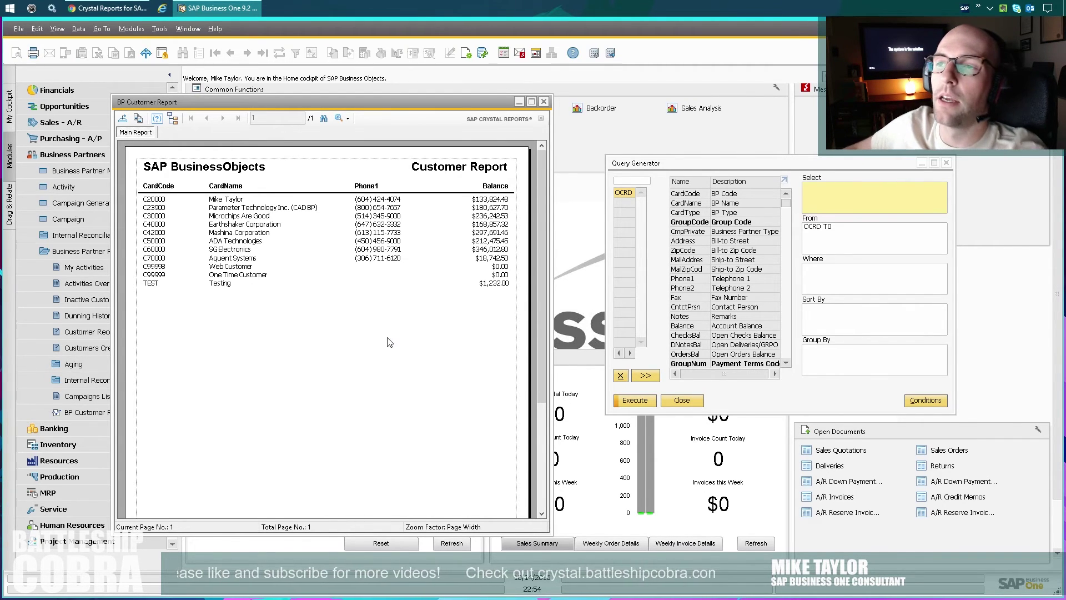
left_click(420, 215)
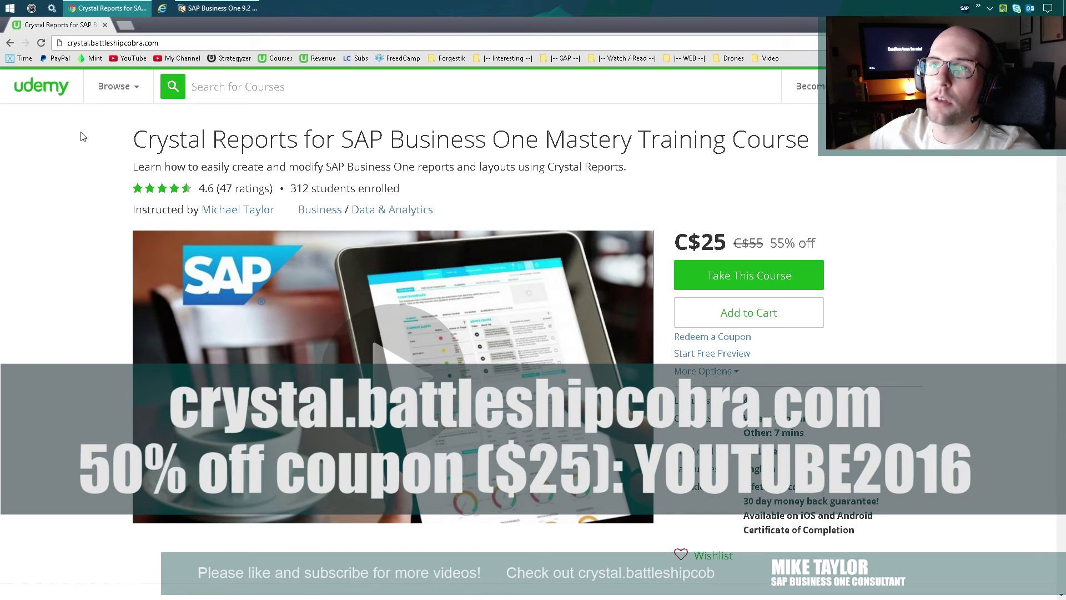
Select the Udemy course page's web address in Chrome.
left_click(173, 41)
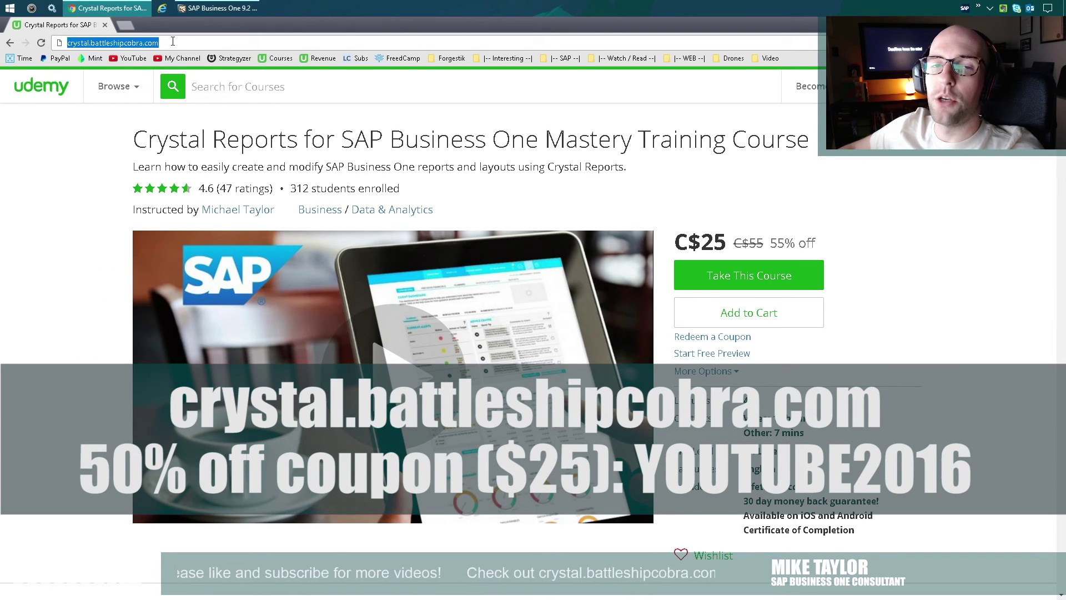